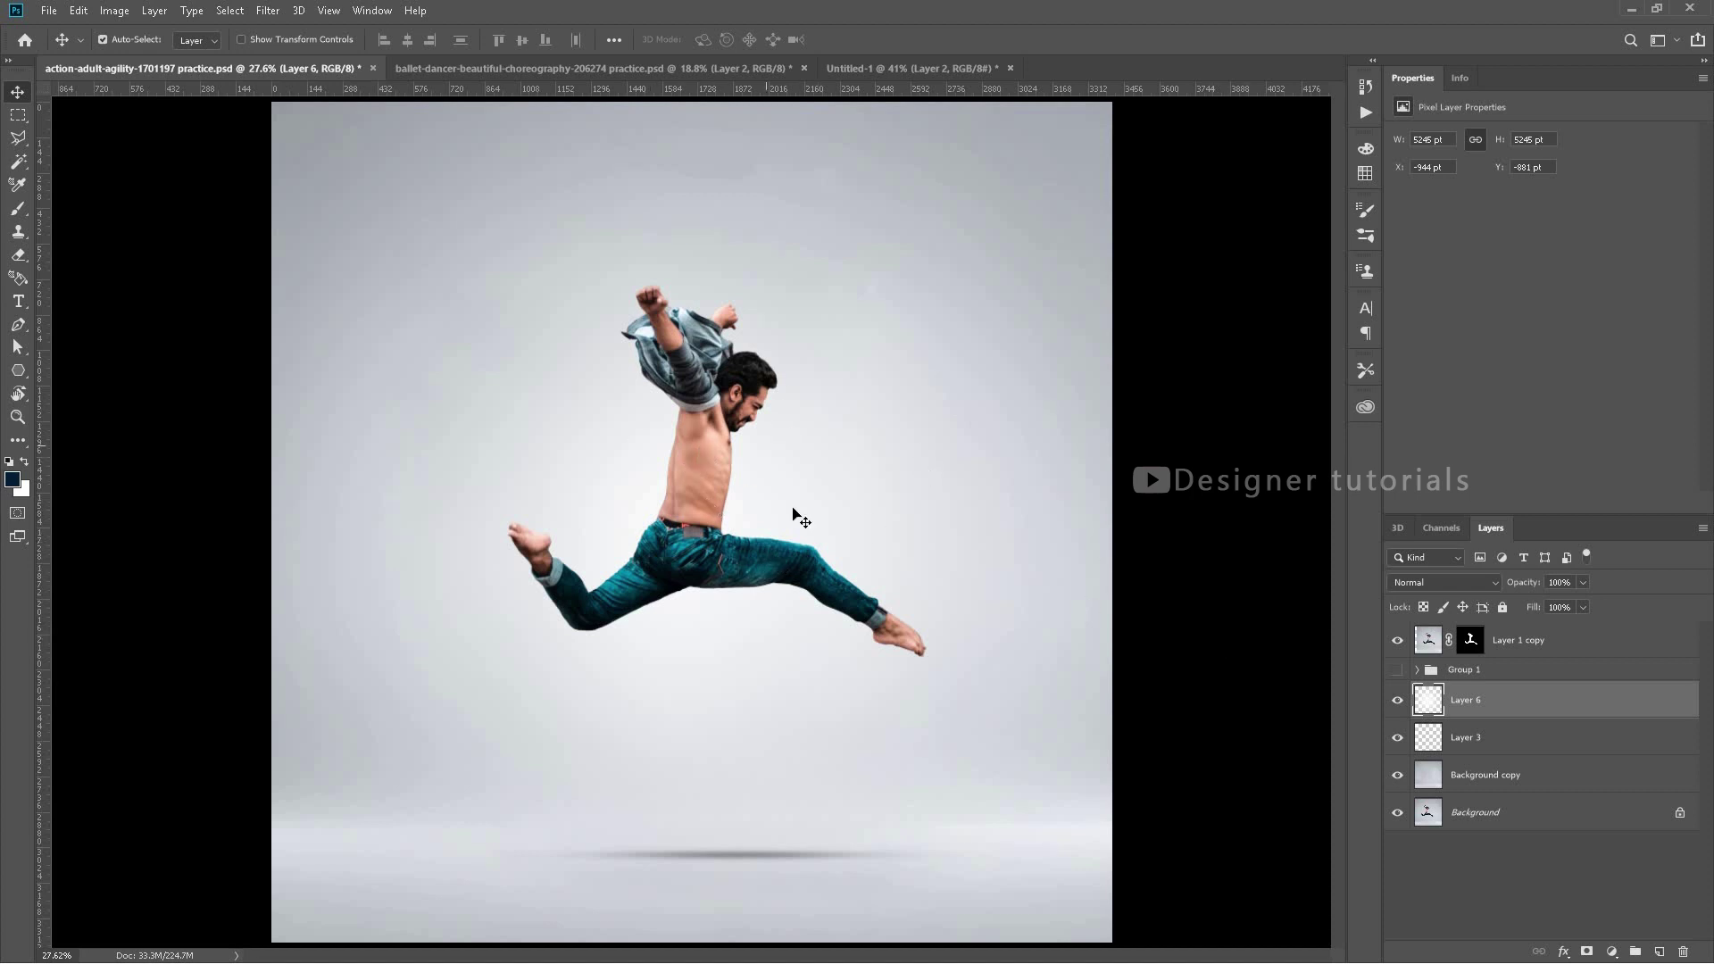
- Make a single-column marquee selection running vertically through the jumping man's torso
drag(866, 493, 766, 584)
click(19, 441)
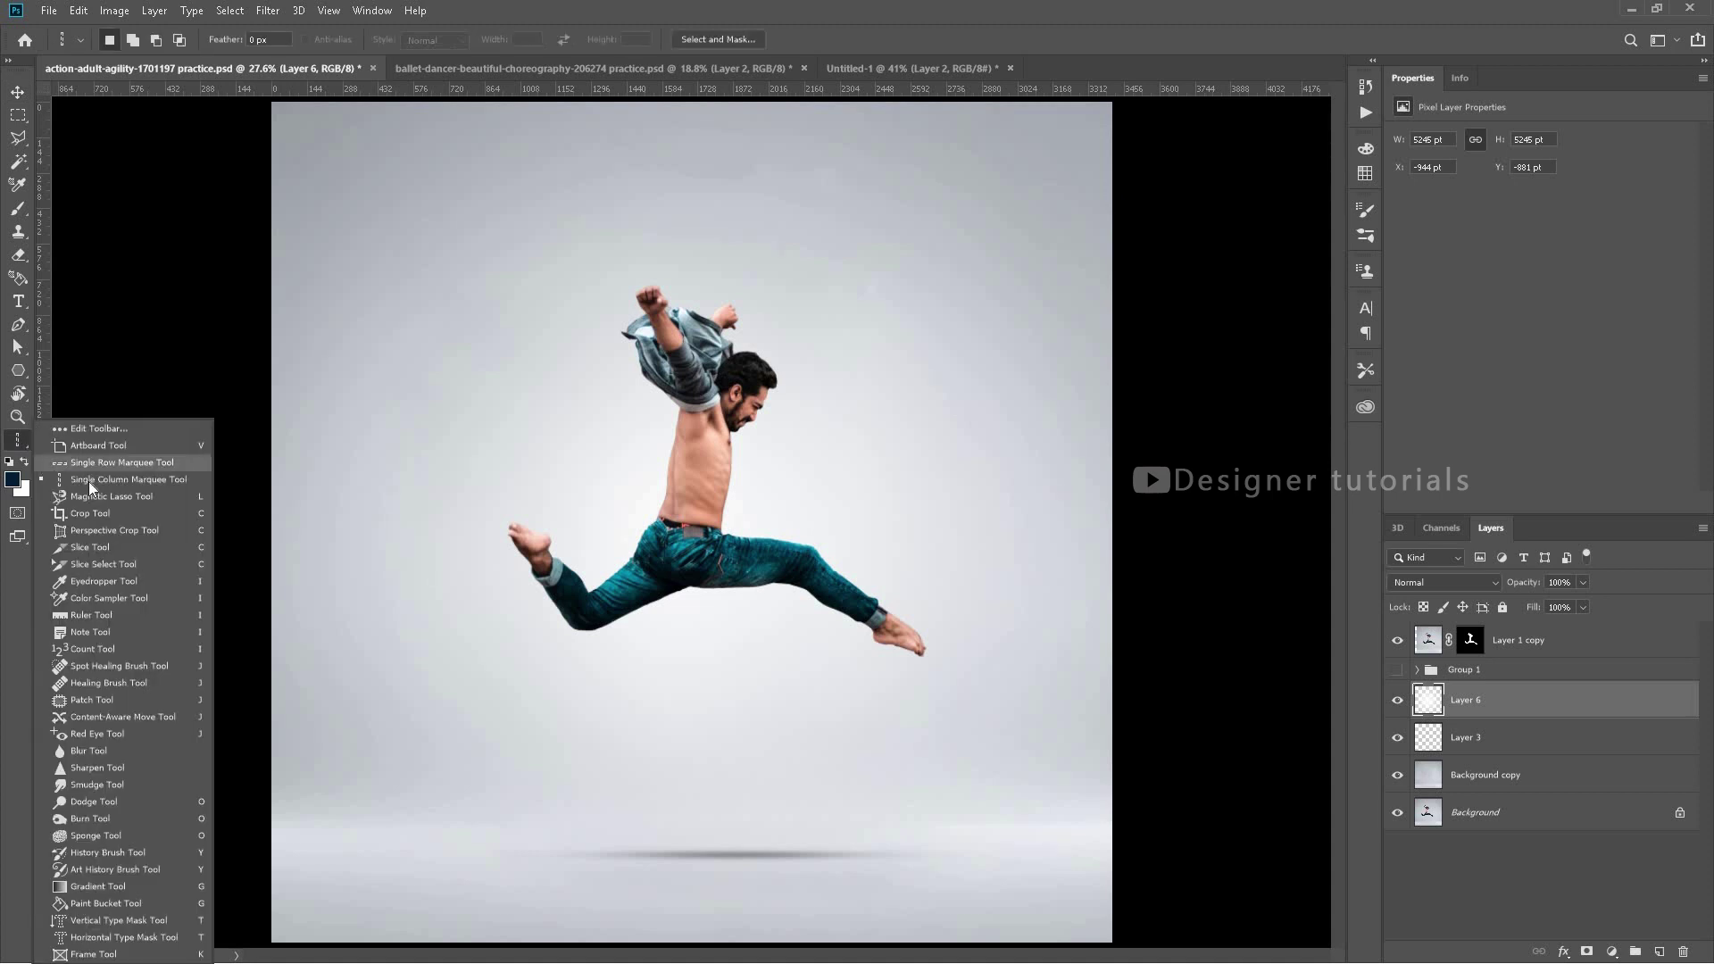
click(135, 482)
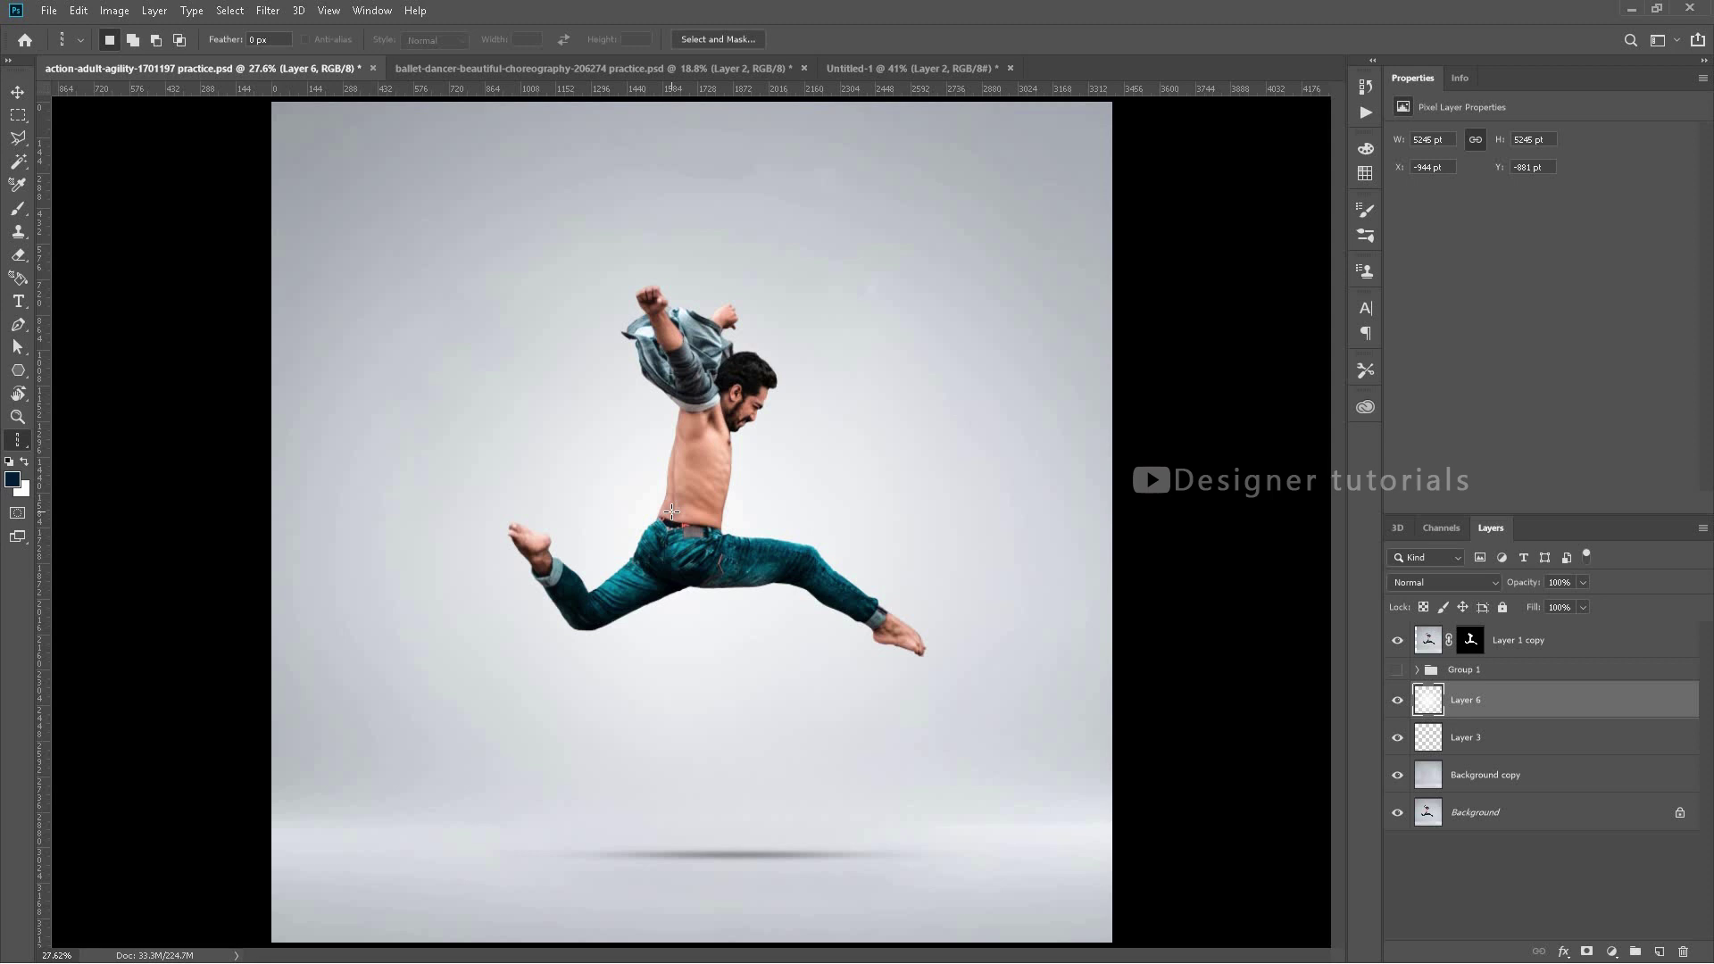
click(18, 114)
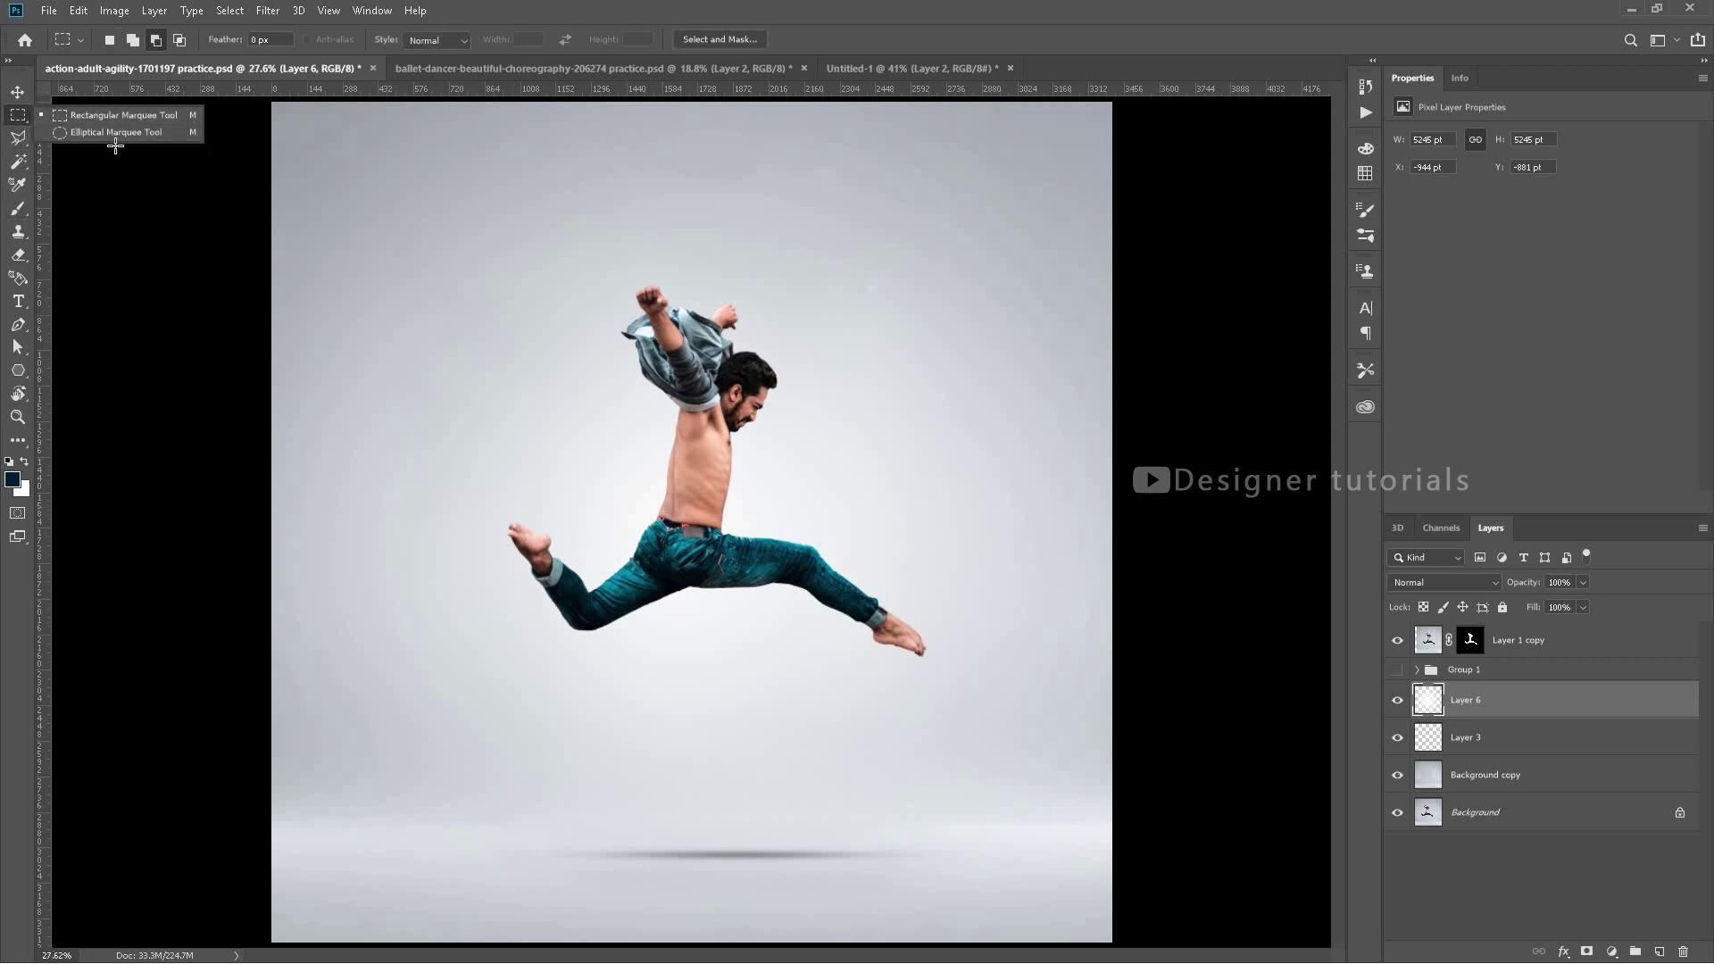
click(18, 440)
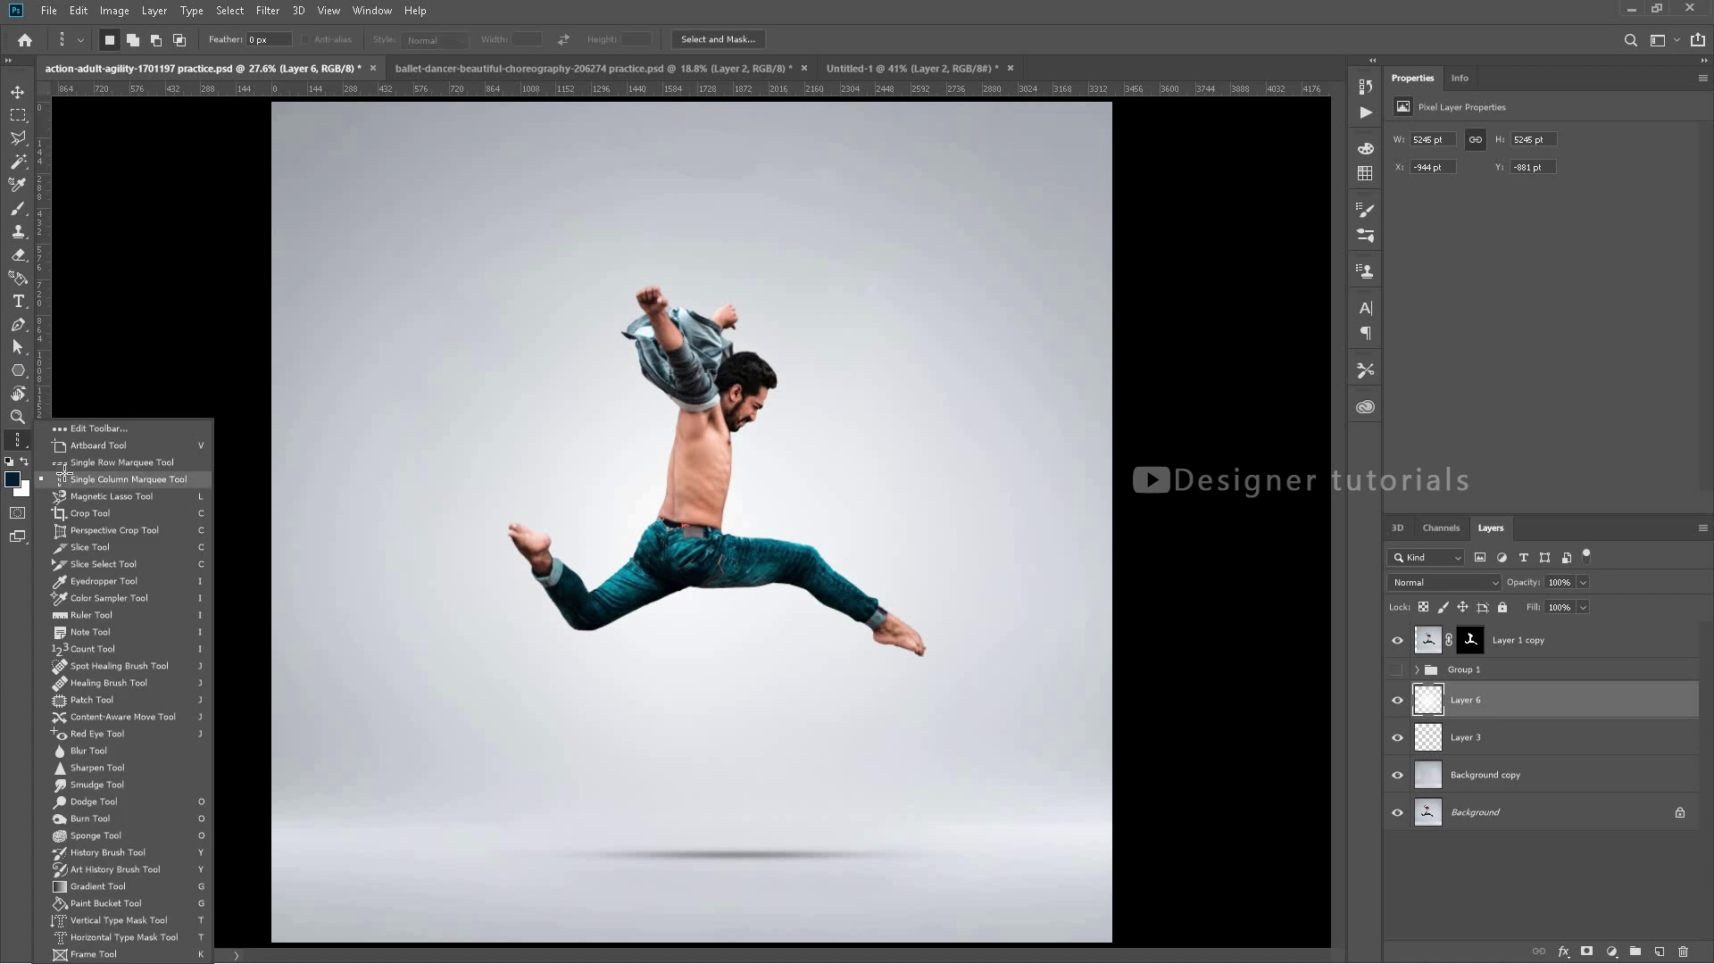
click(147, 481)
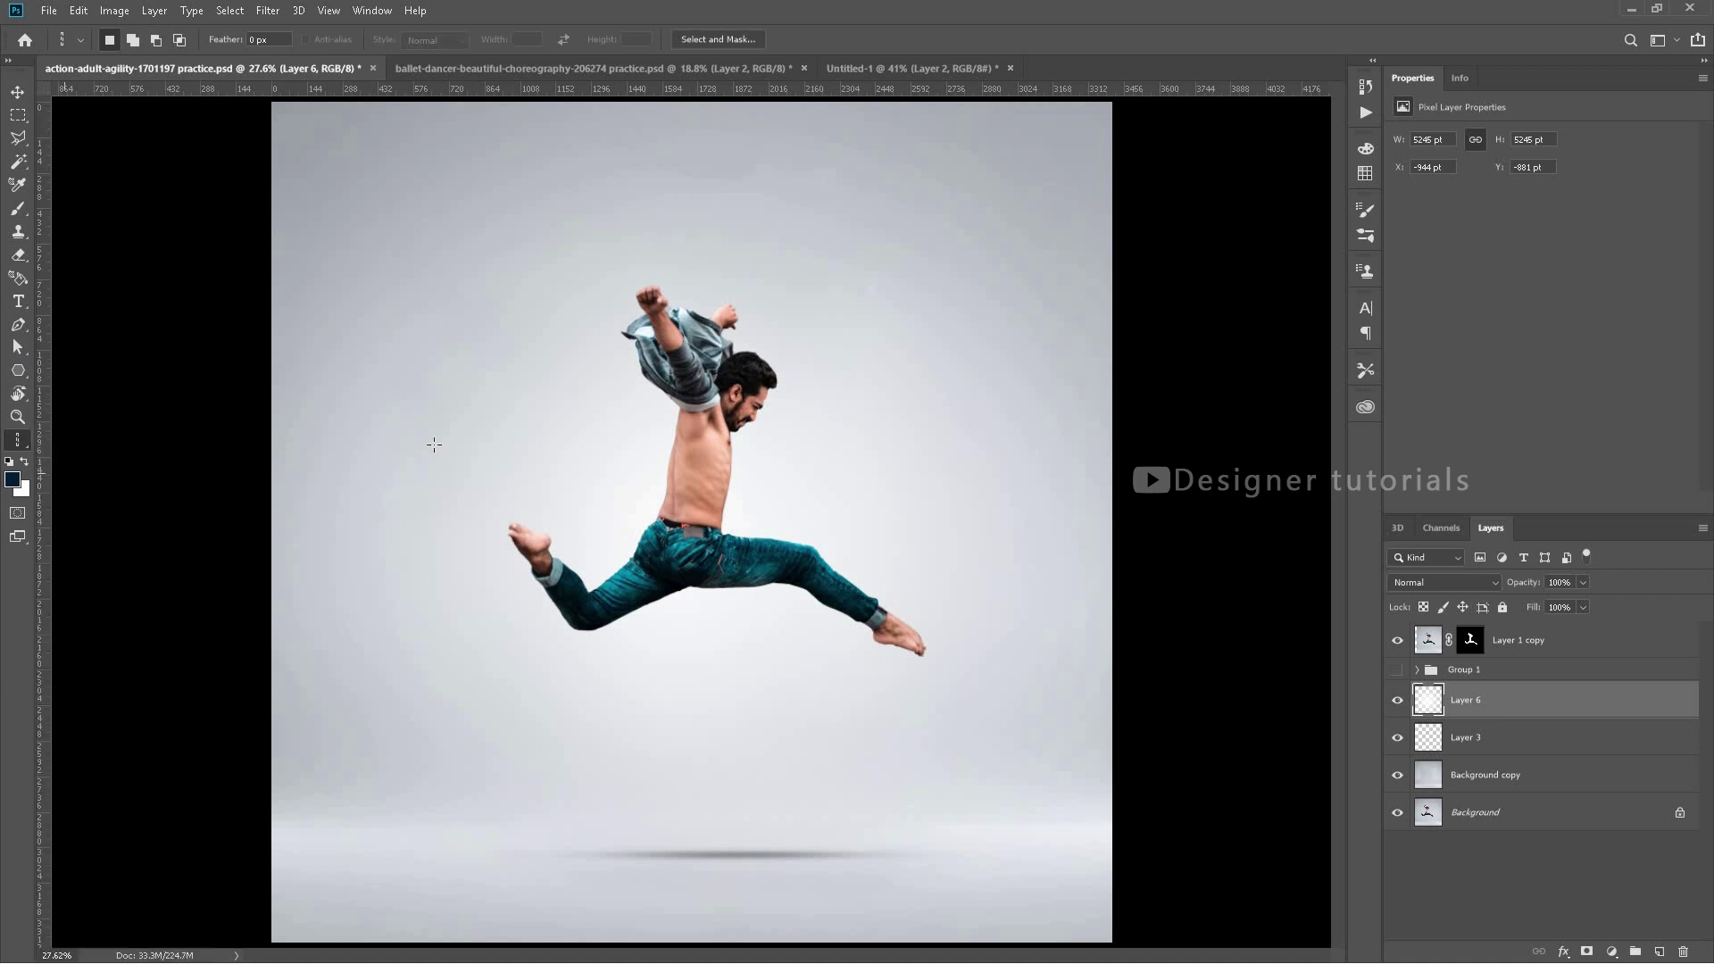
click(699, 453)
scroll(737, 451, up, 5)
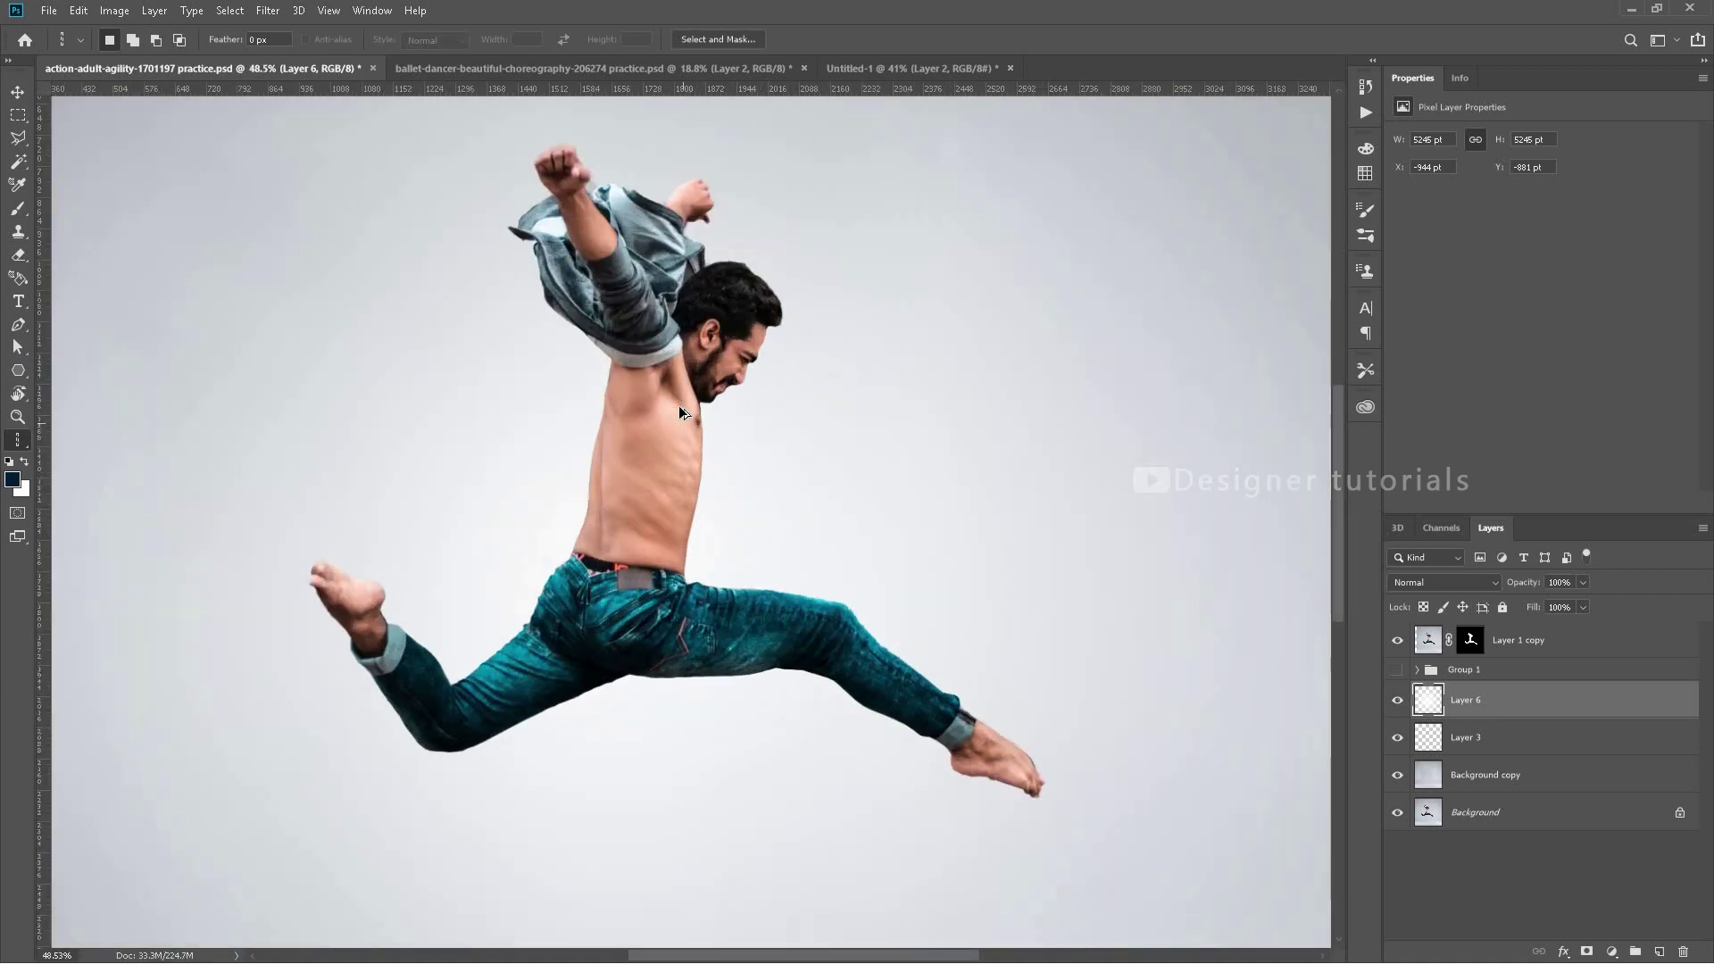
scroll(635, 470, up, 1)
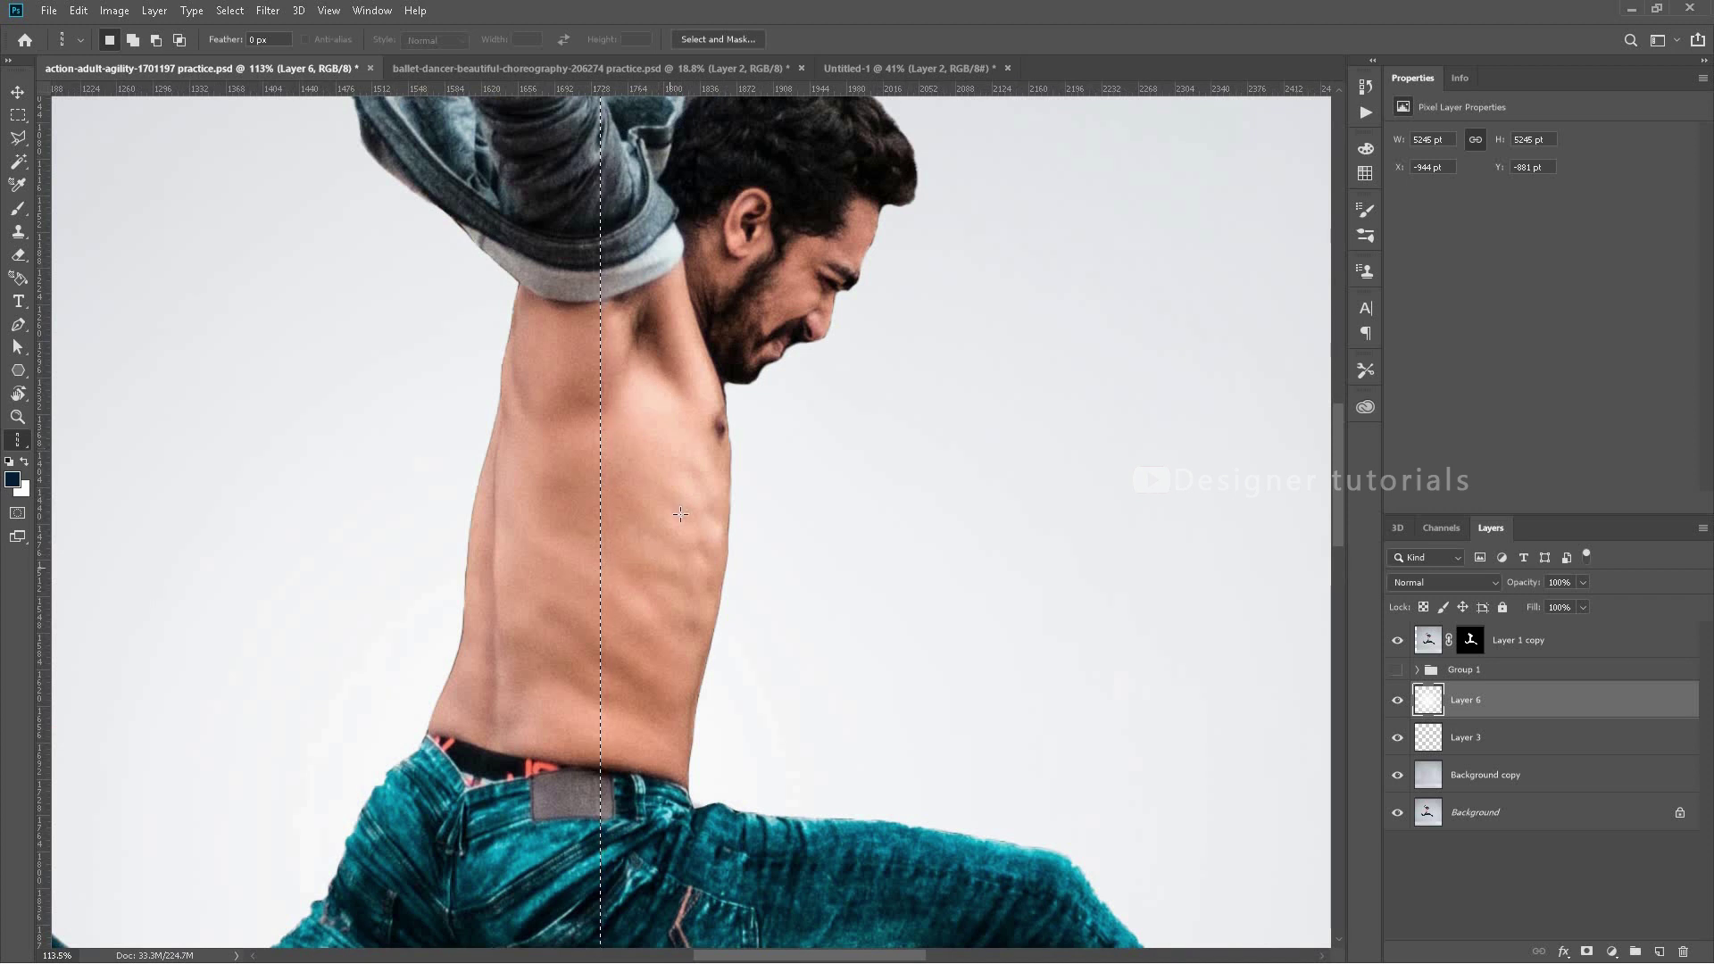
- Subtract the parts above and below the man's body from the column selection using the Rectangular Marquee tool
scroll(659, 267, up, 6)
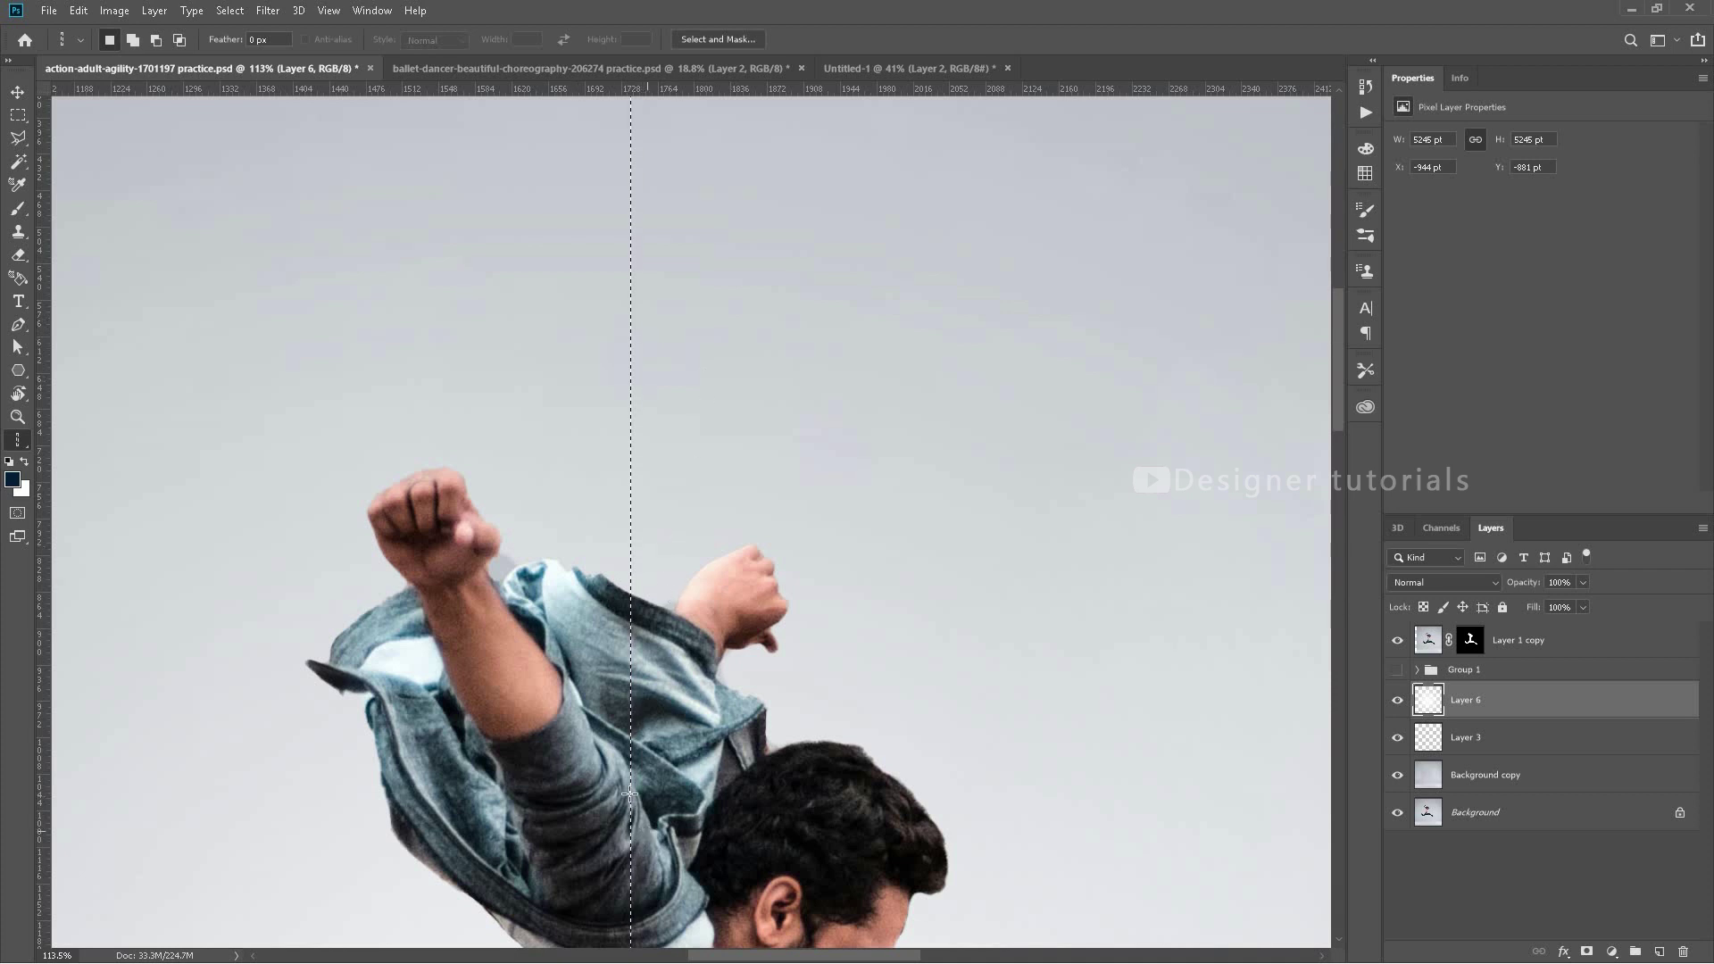
click(18, 116)
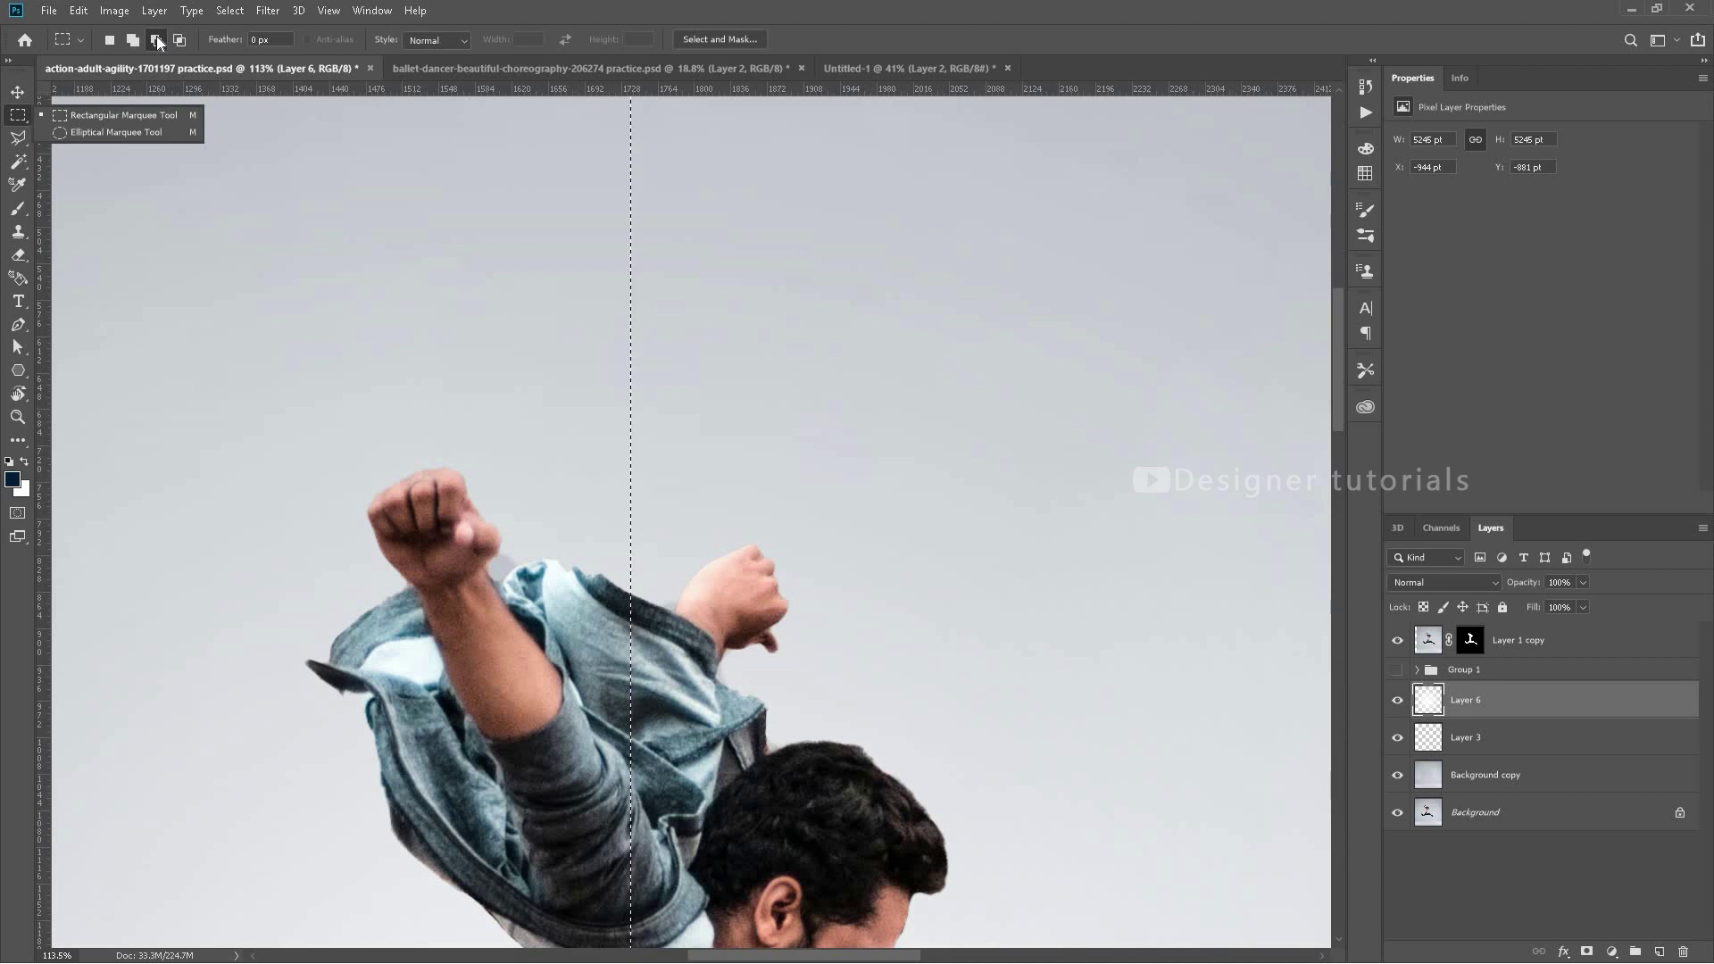
drag(727, 670, 715, 869)
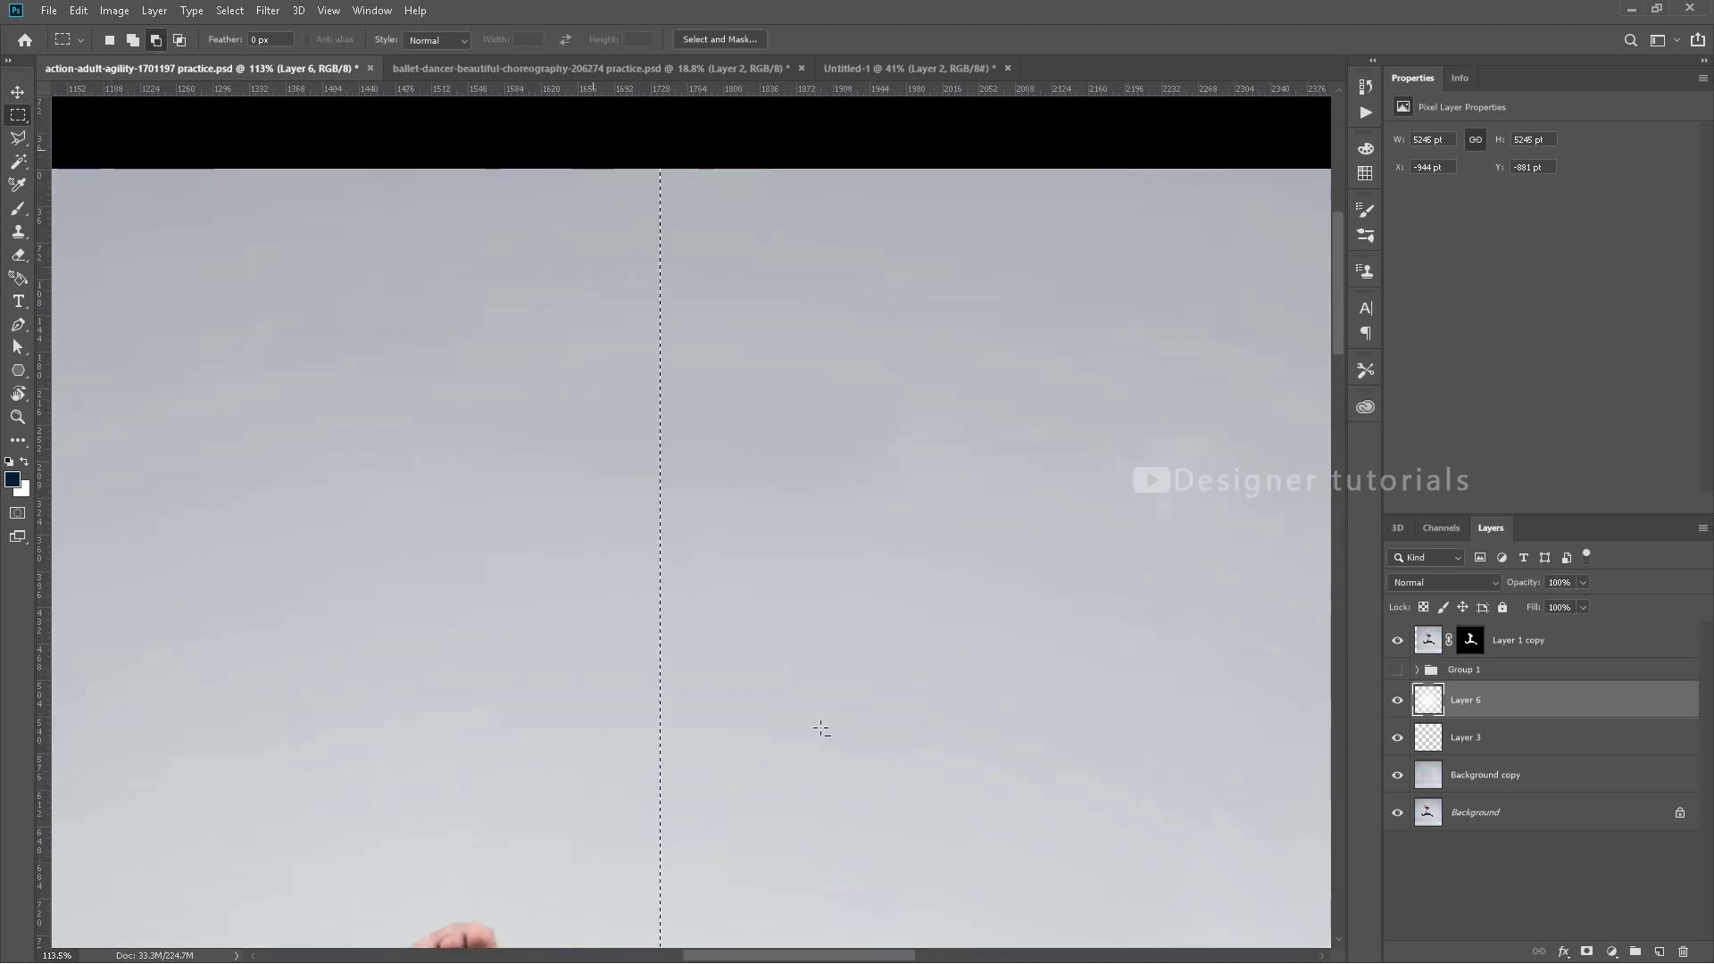
drag(593, 153, 844, 774)
scroll(799, 367, down, 5)
drag(618, 199, 808, 773)
drag(685, 249, 674, 107)
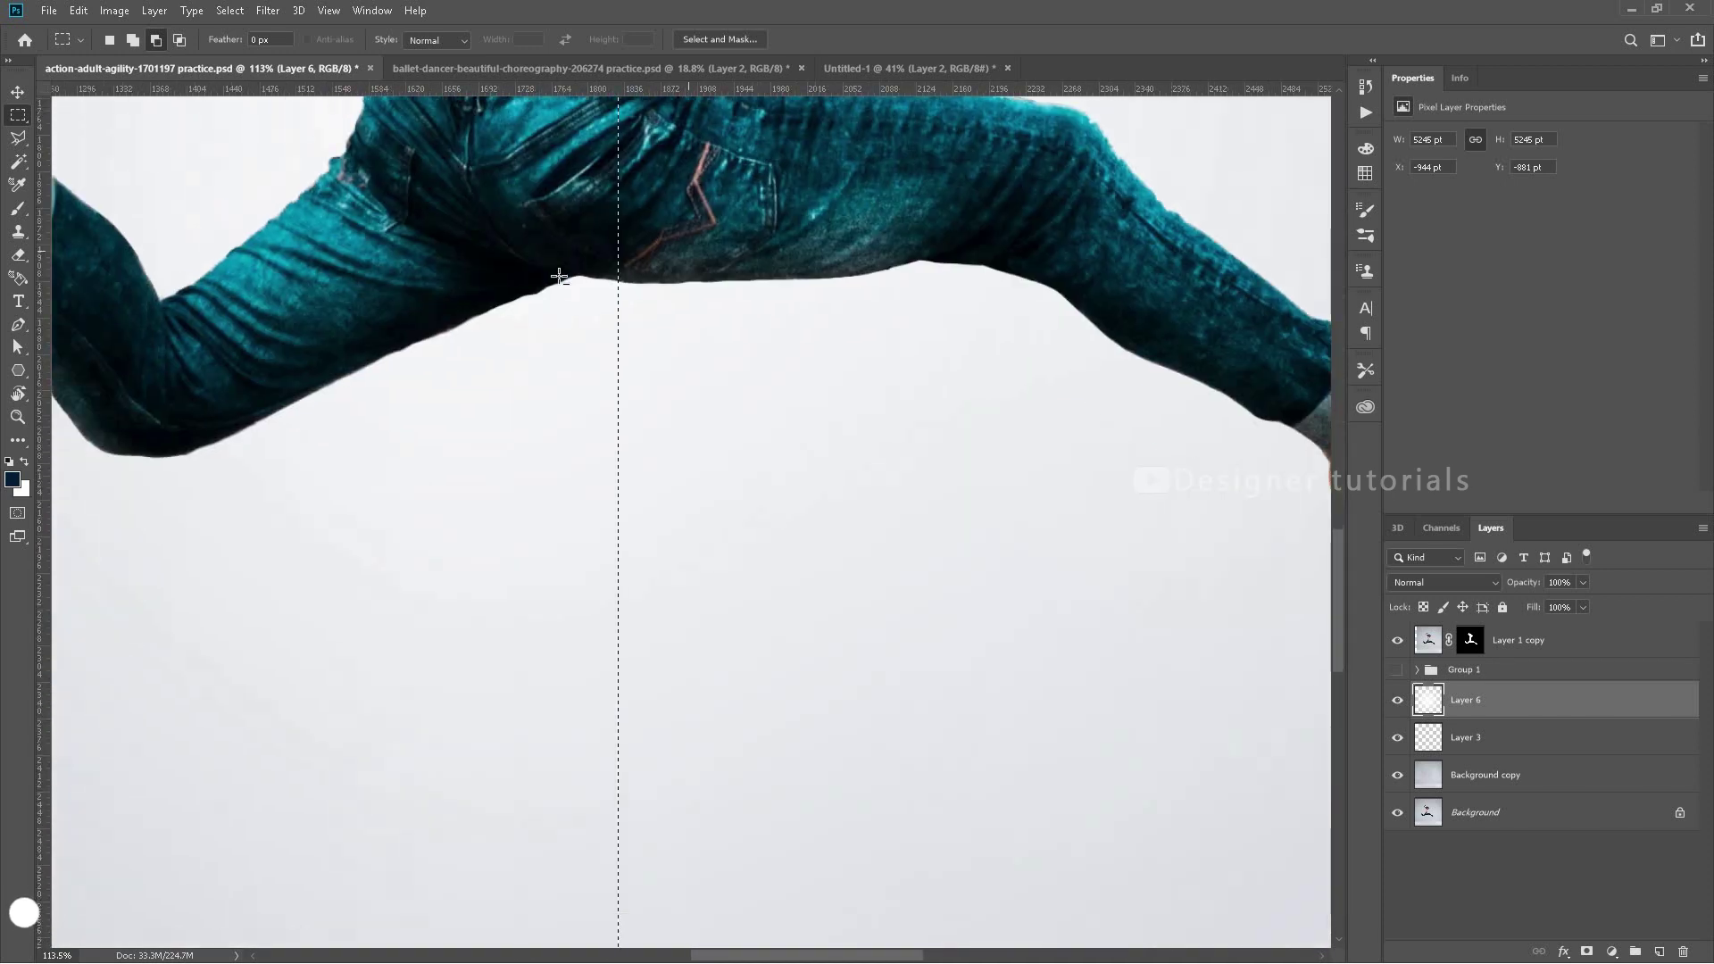
drag(585, 277, 747, 710)
drag(747, 697, 873, 230)
mouse_move(661, 219)
mouse_down()
mouse_move(877, 826)
mouse_move(928, 859)
mouse_up()
mouse_move(933, 826)
mouse_down()
mouse_move(926, 364)
mouse_move(898, 288)
mouse_up()
drag(559, 291, 888, 876)
drag(811, 301, 797, 839)
scroll(784, 466, up, 3)
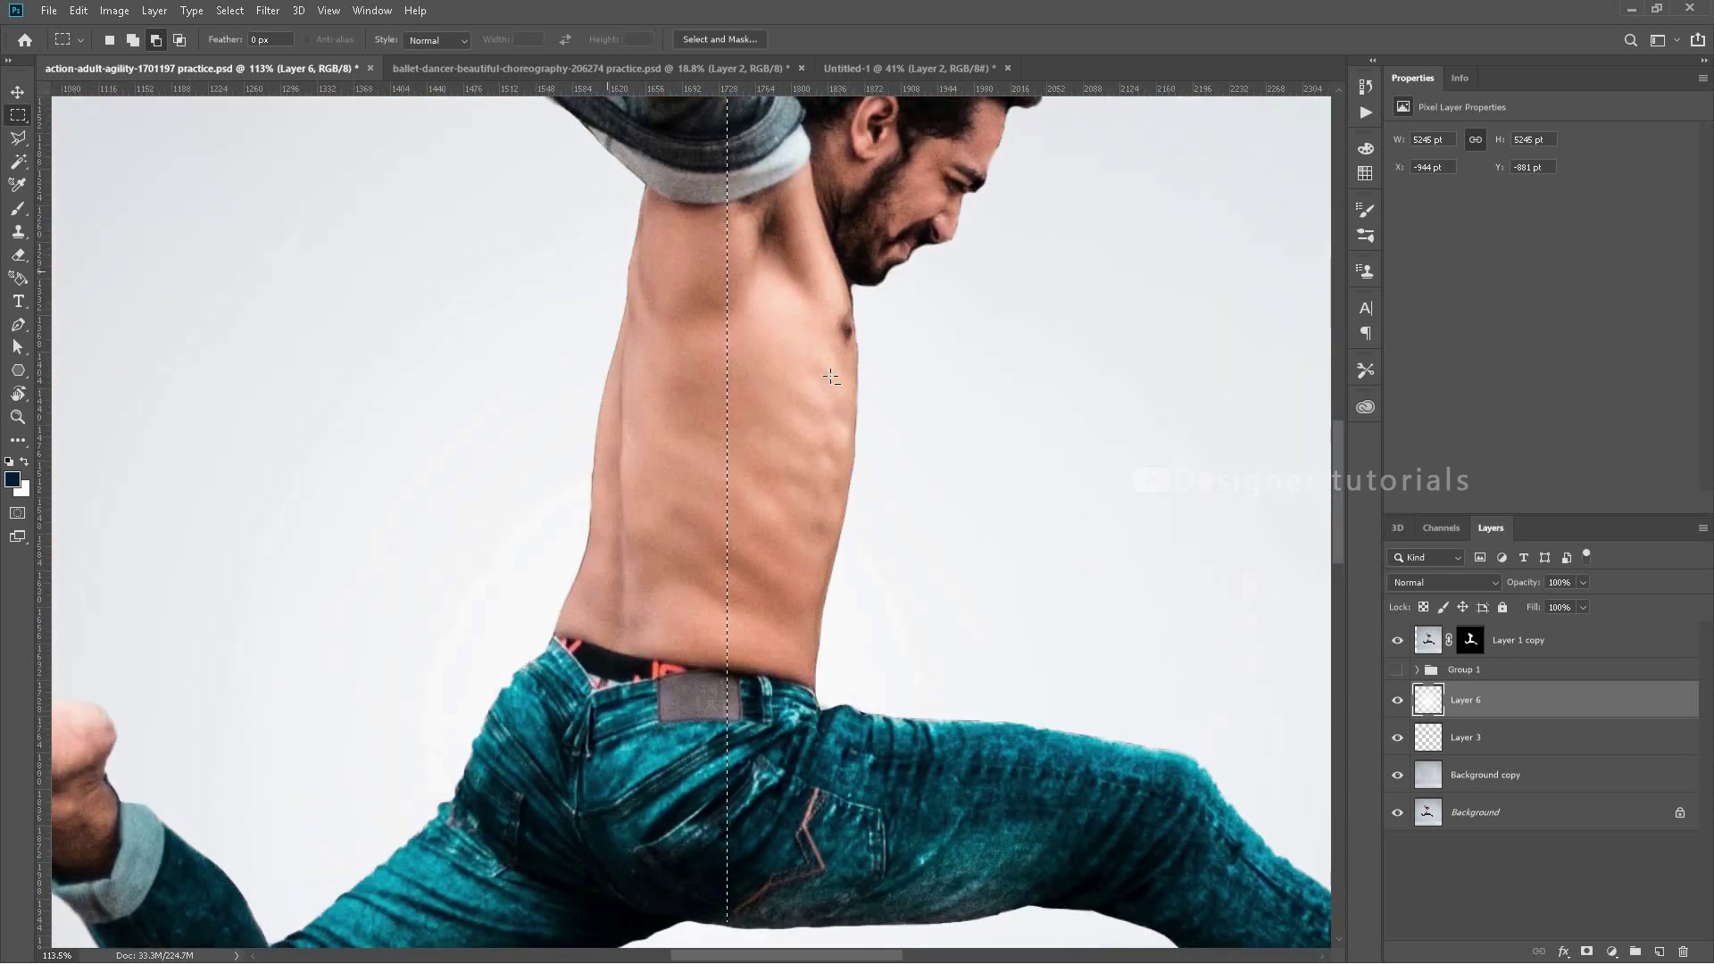
click(16, 93)
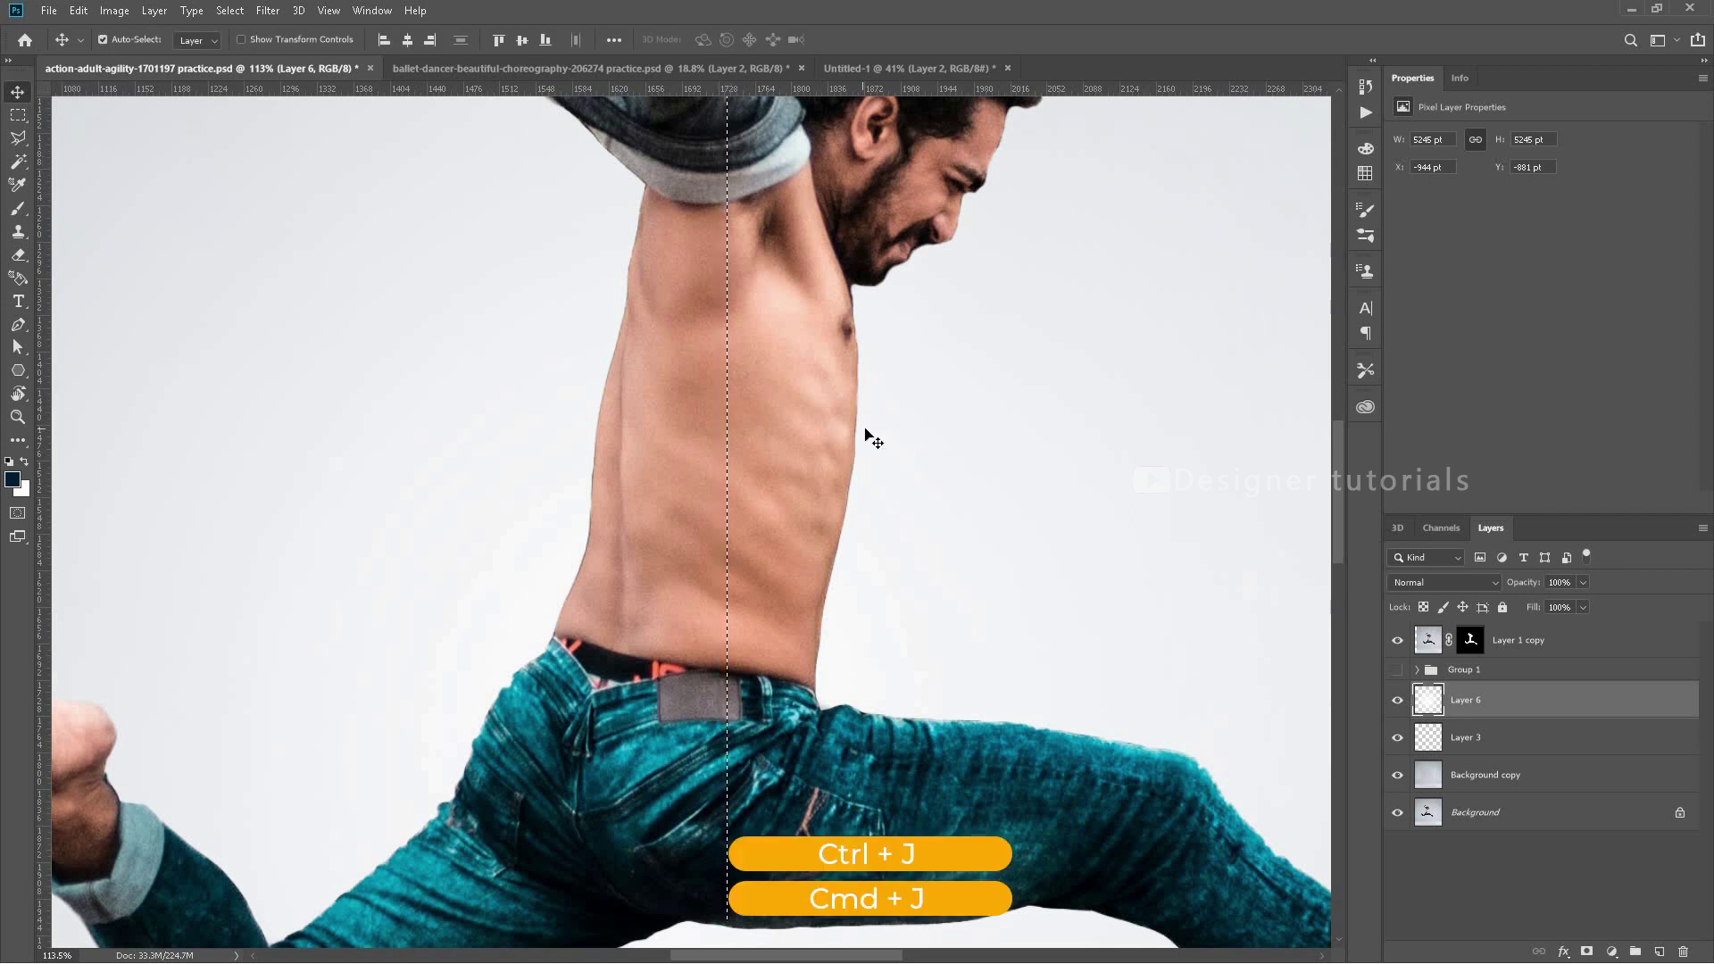
key(ctrl+j)
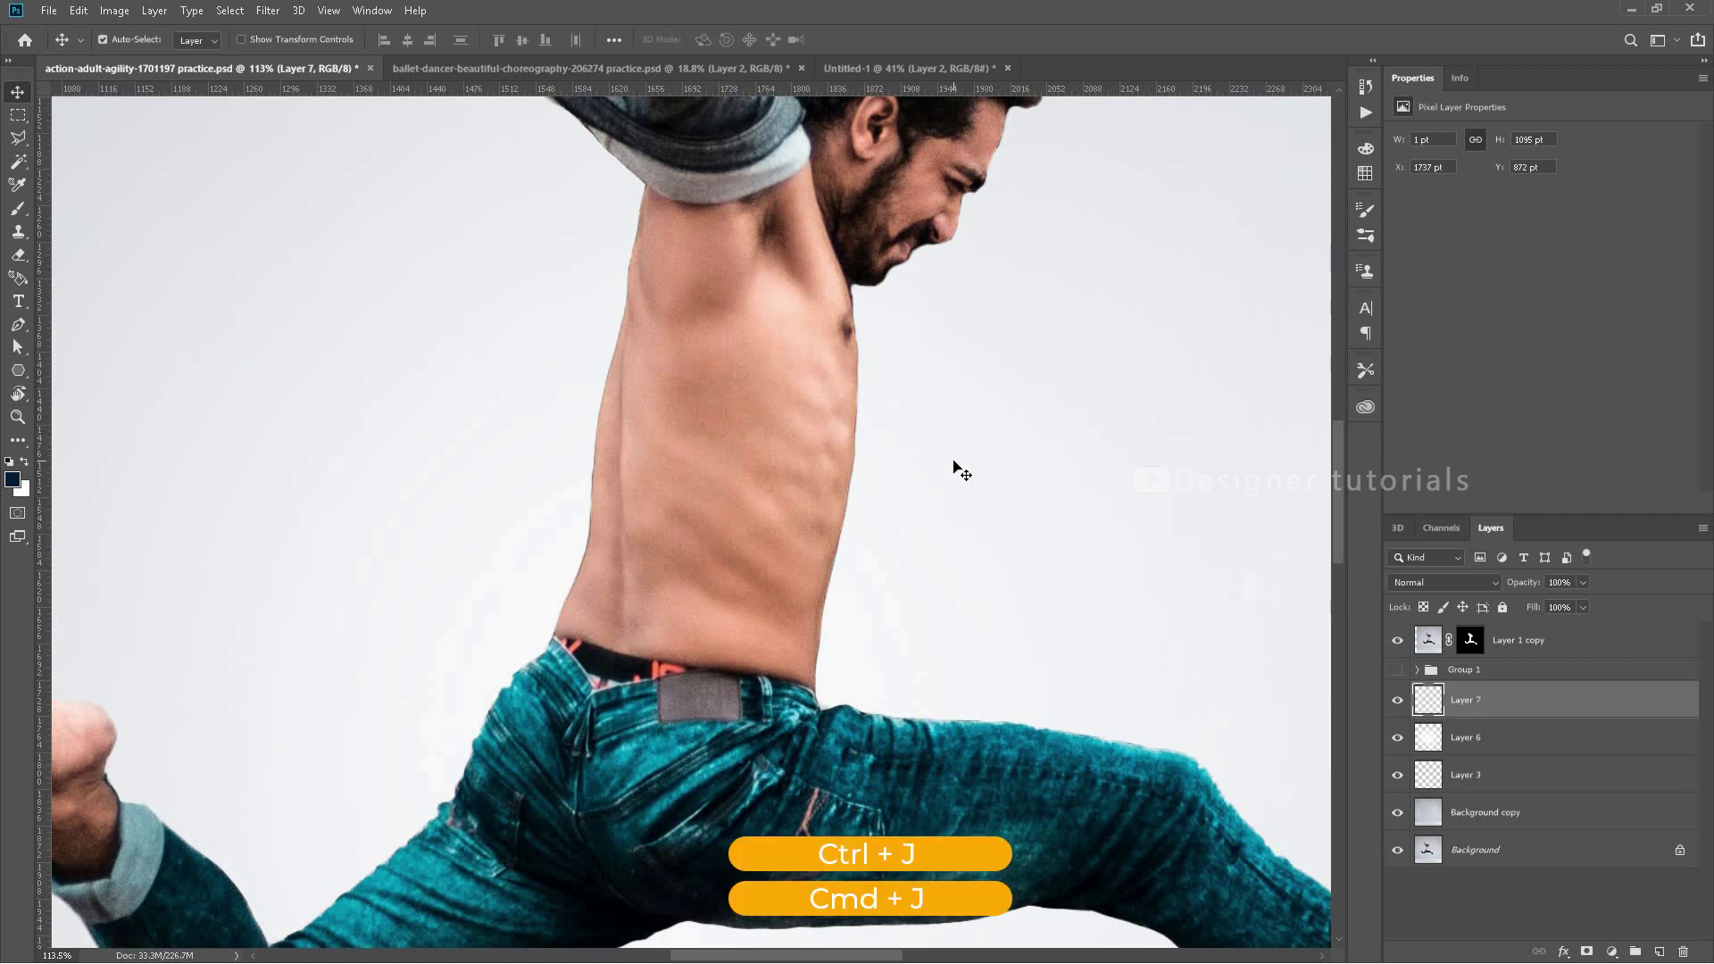
key(ctrl+z)
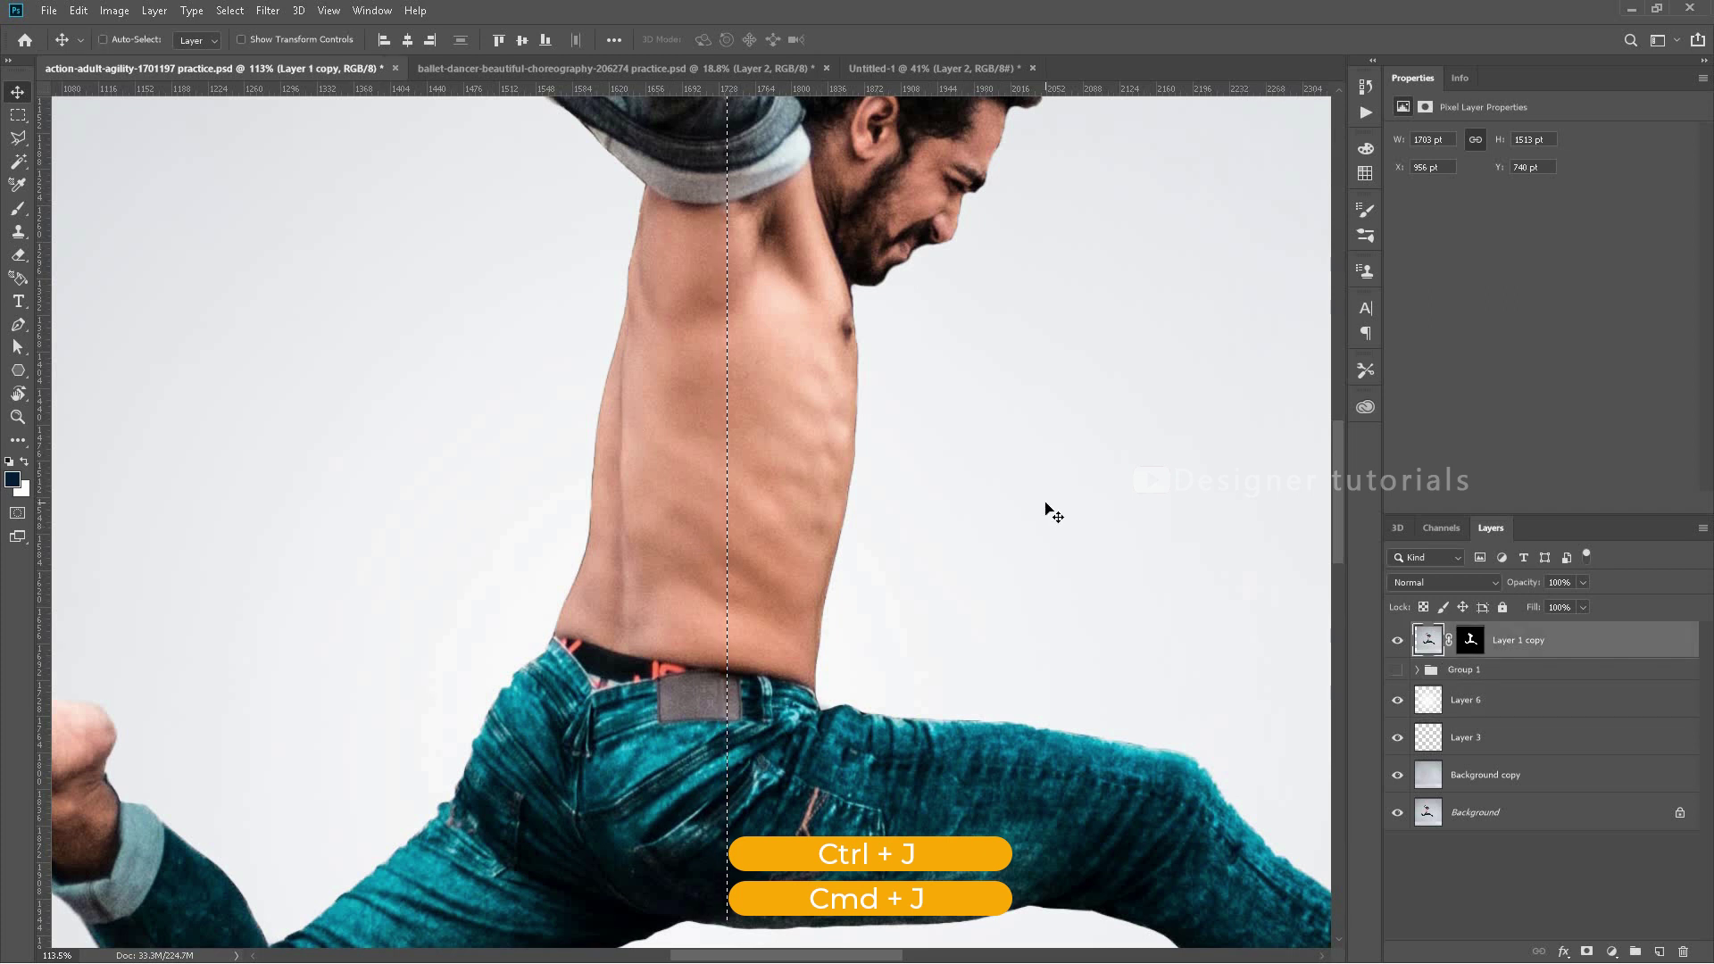
- Copy the selected pixel column from Layer 1 copy onto a new layer and hide Layer 1 copy
key(ctrl+j)
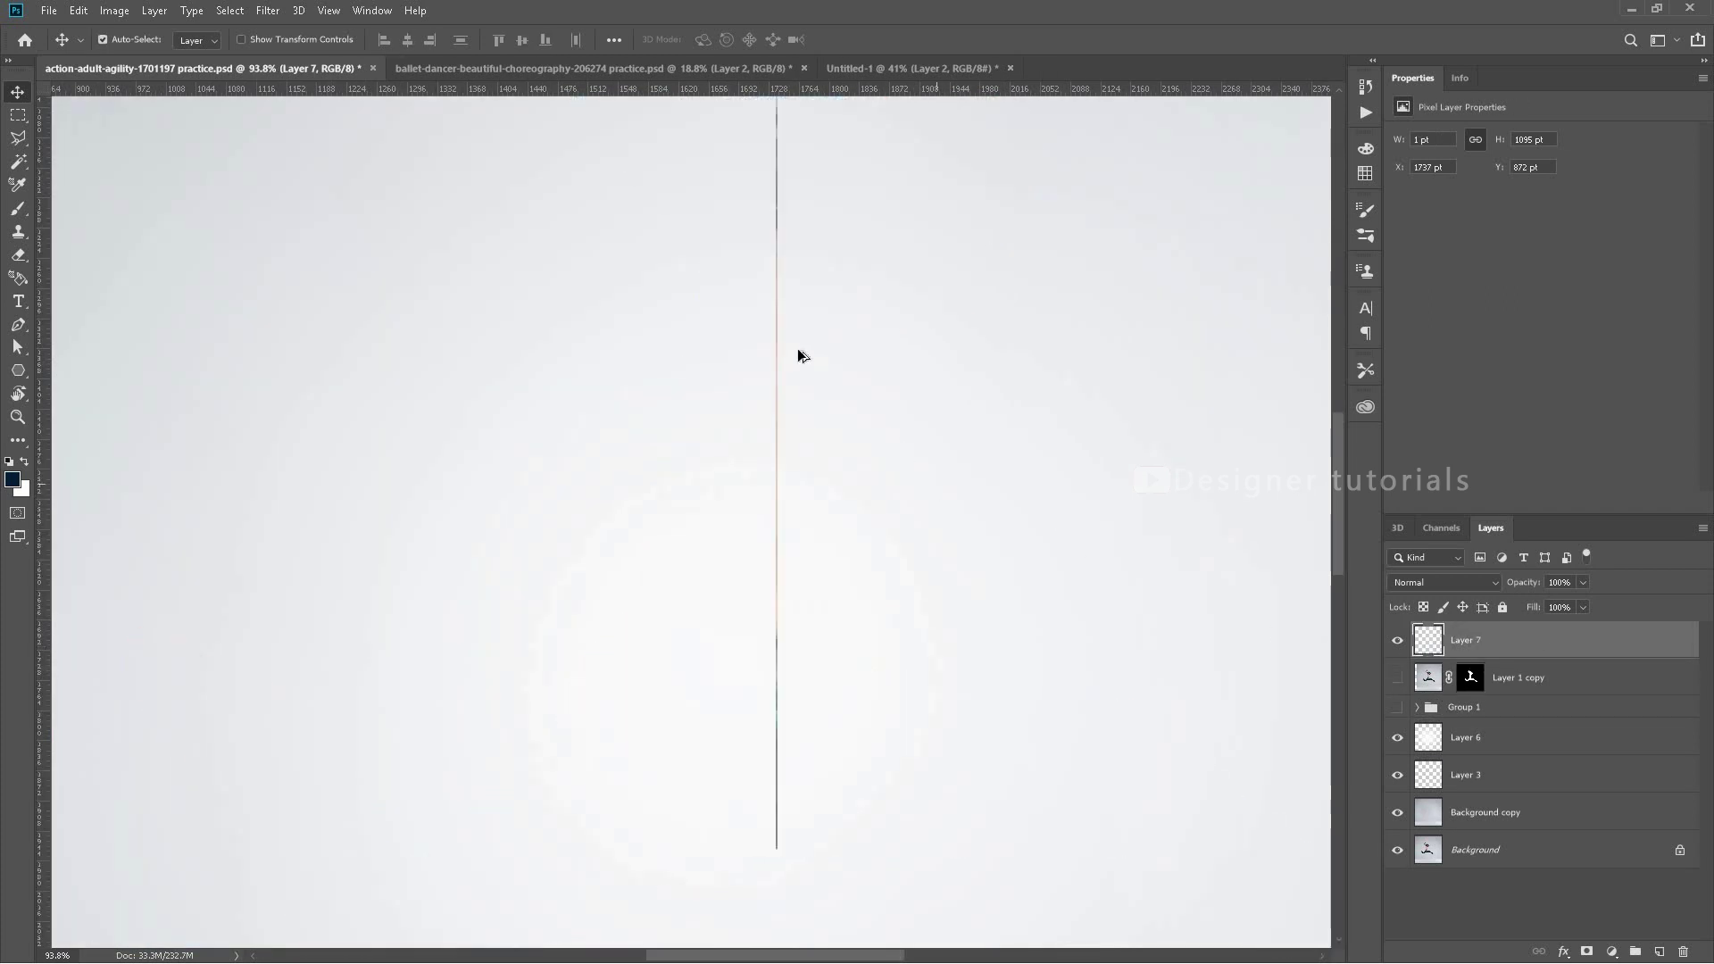
scroll(799, 356, up, 5)
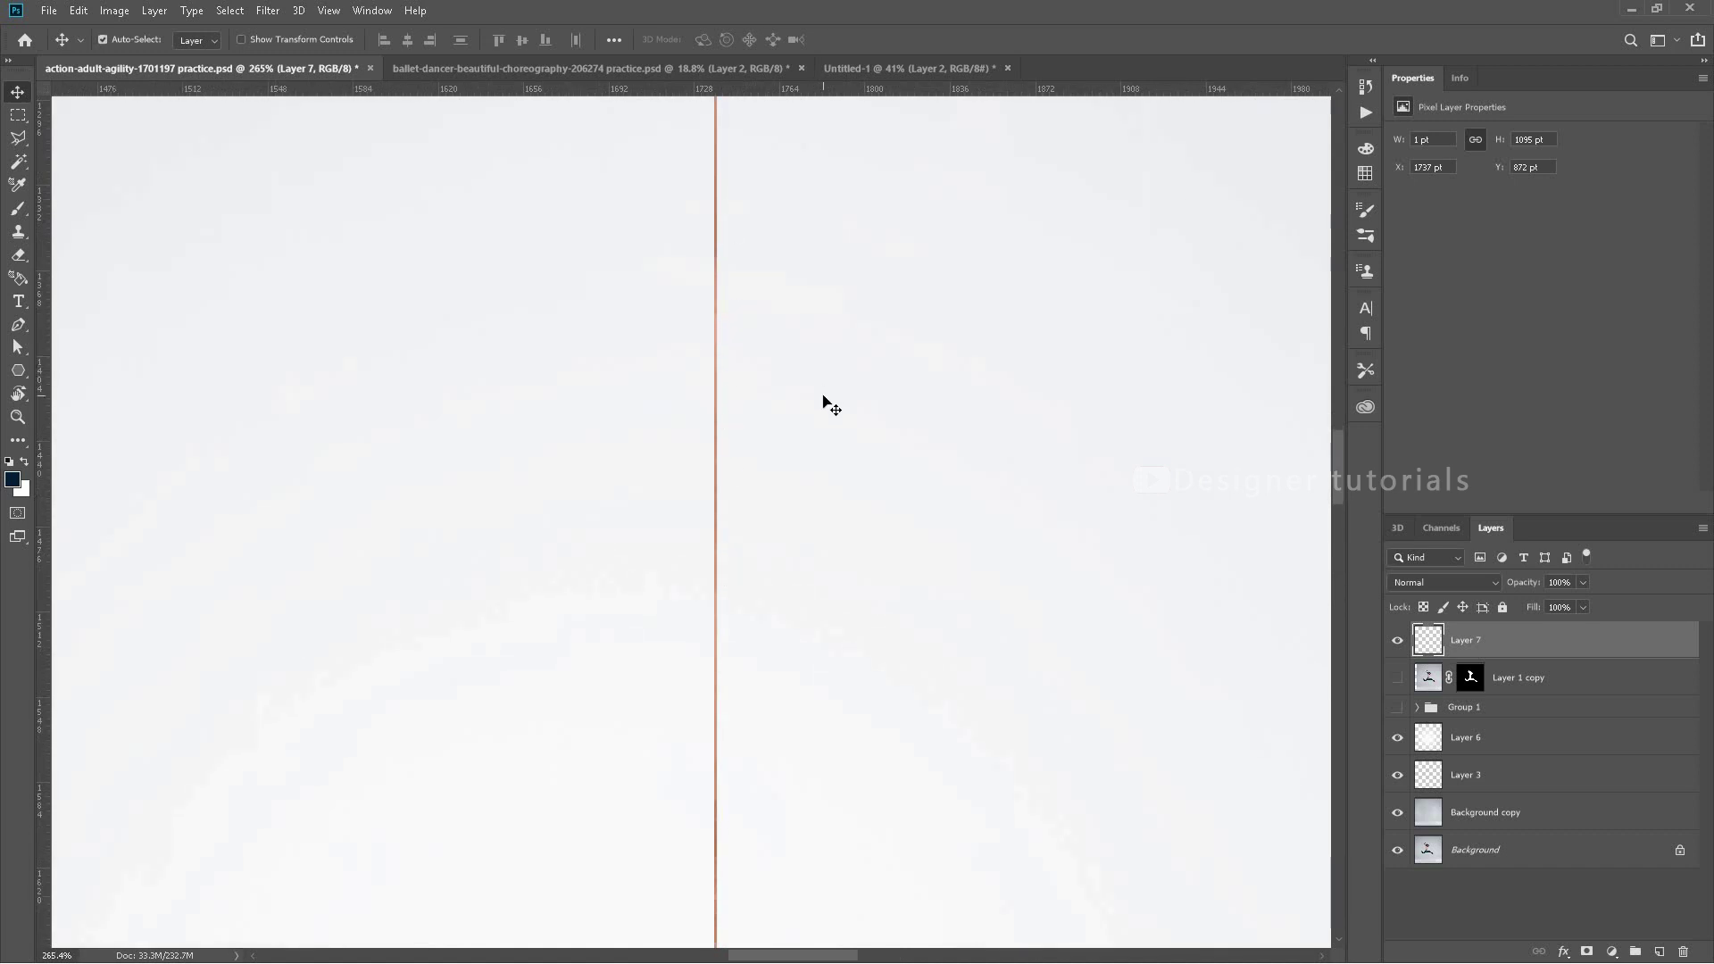
key(ctrl+0)
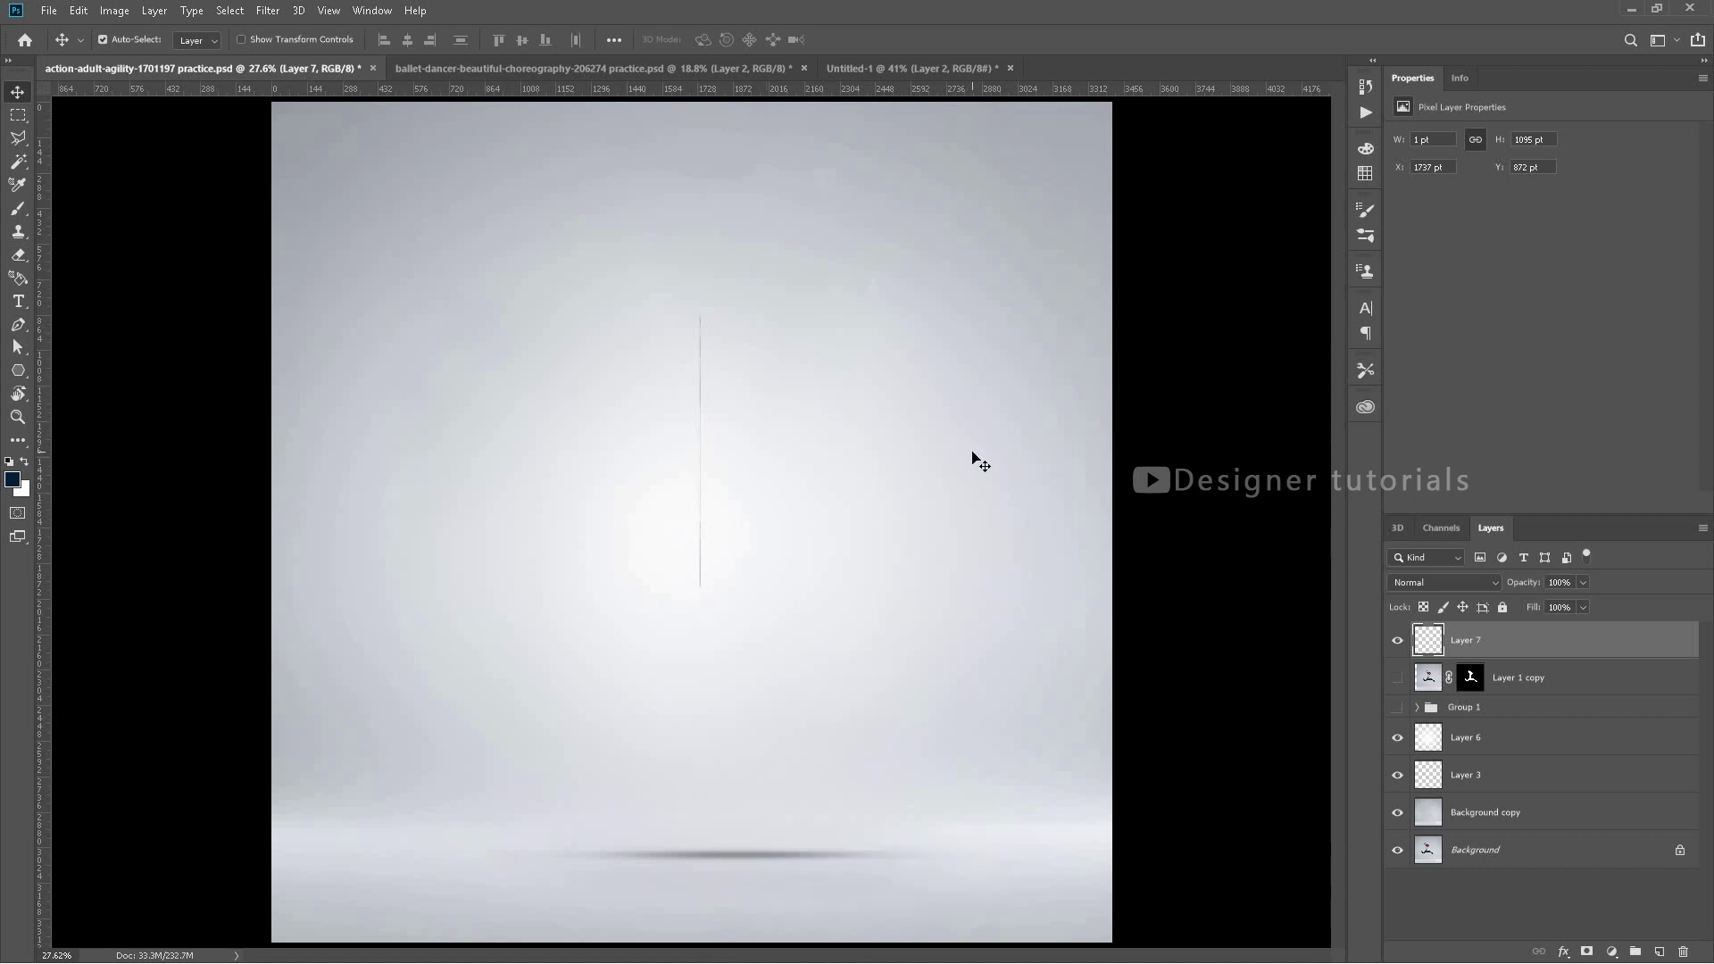
- Stretch the copied pixel column horizontally in both directions across the full canvas width with Free Transform
key(ctrl+t)
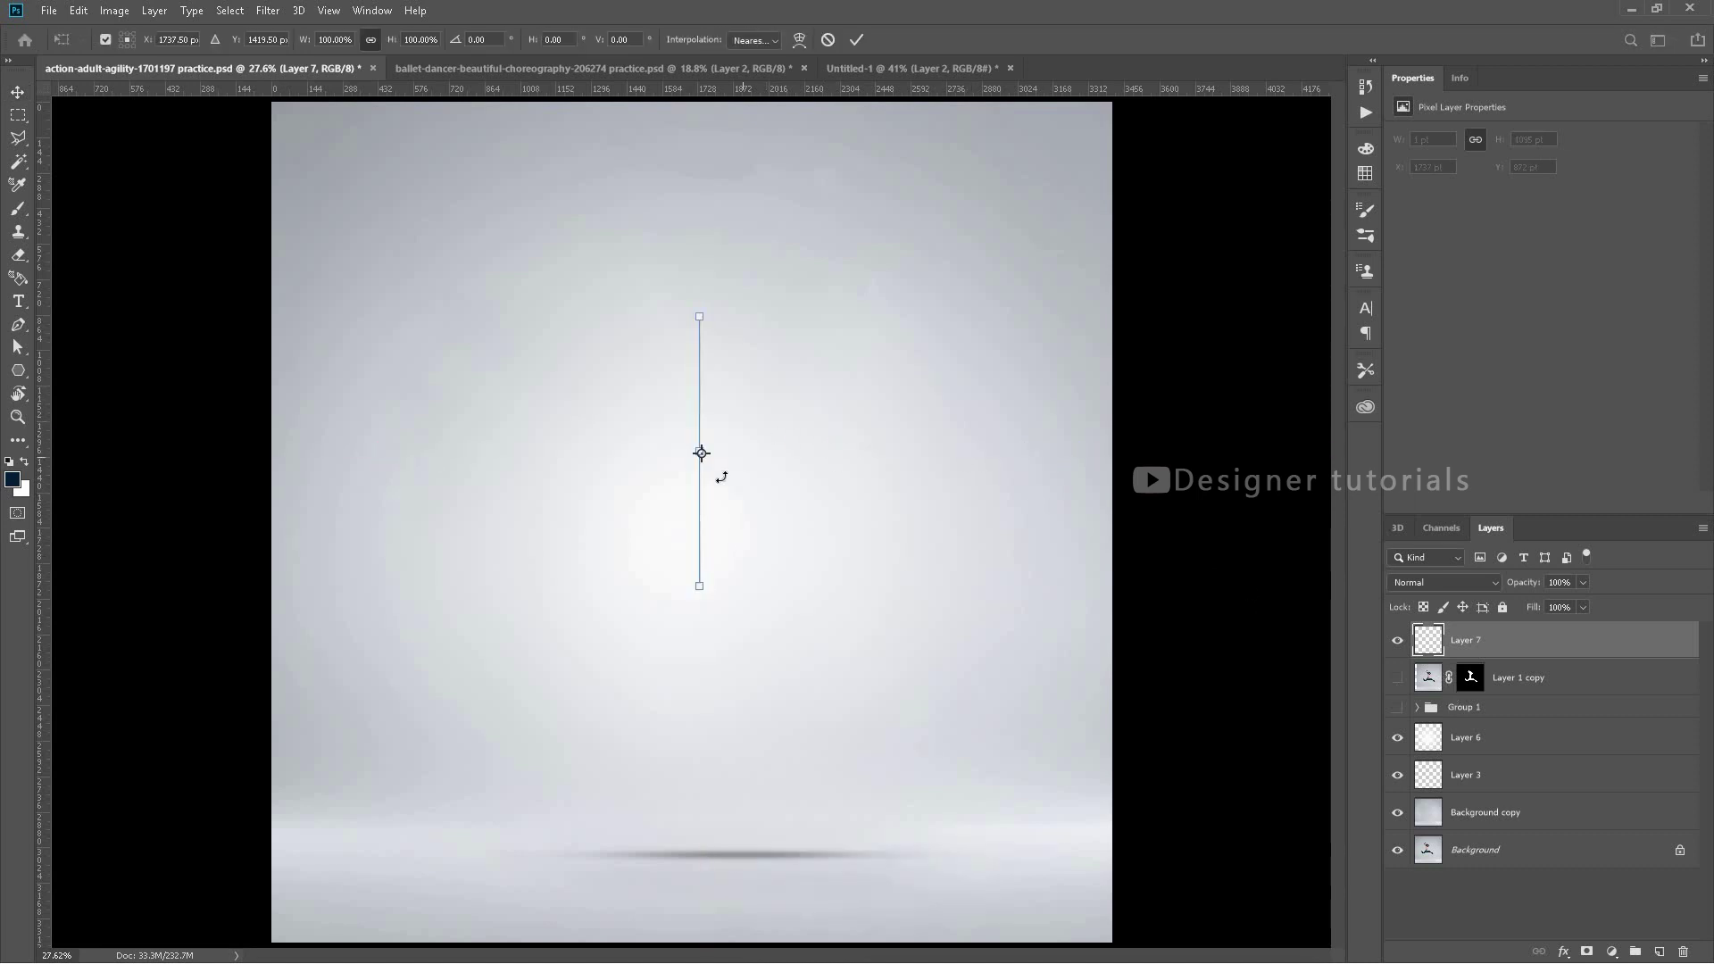
scroll(700, 452, up, 3)
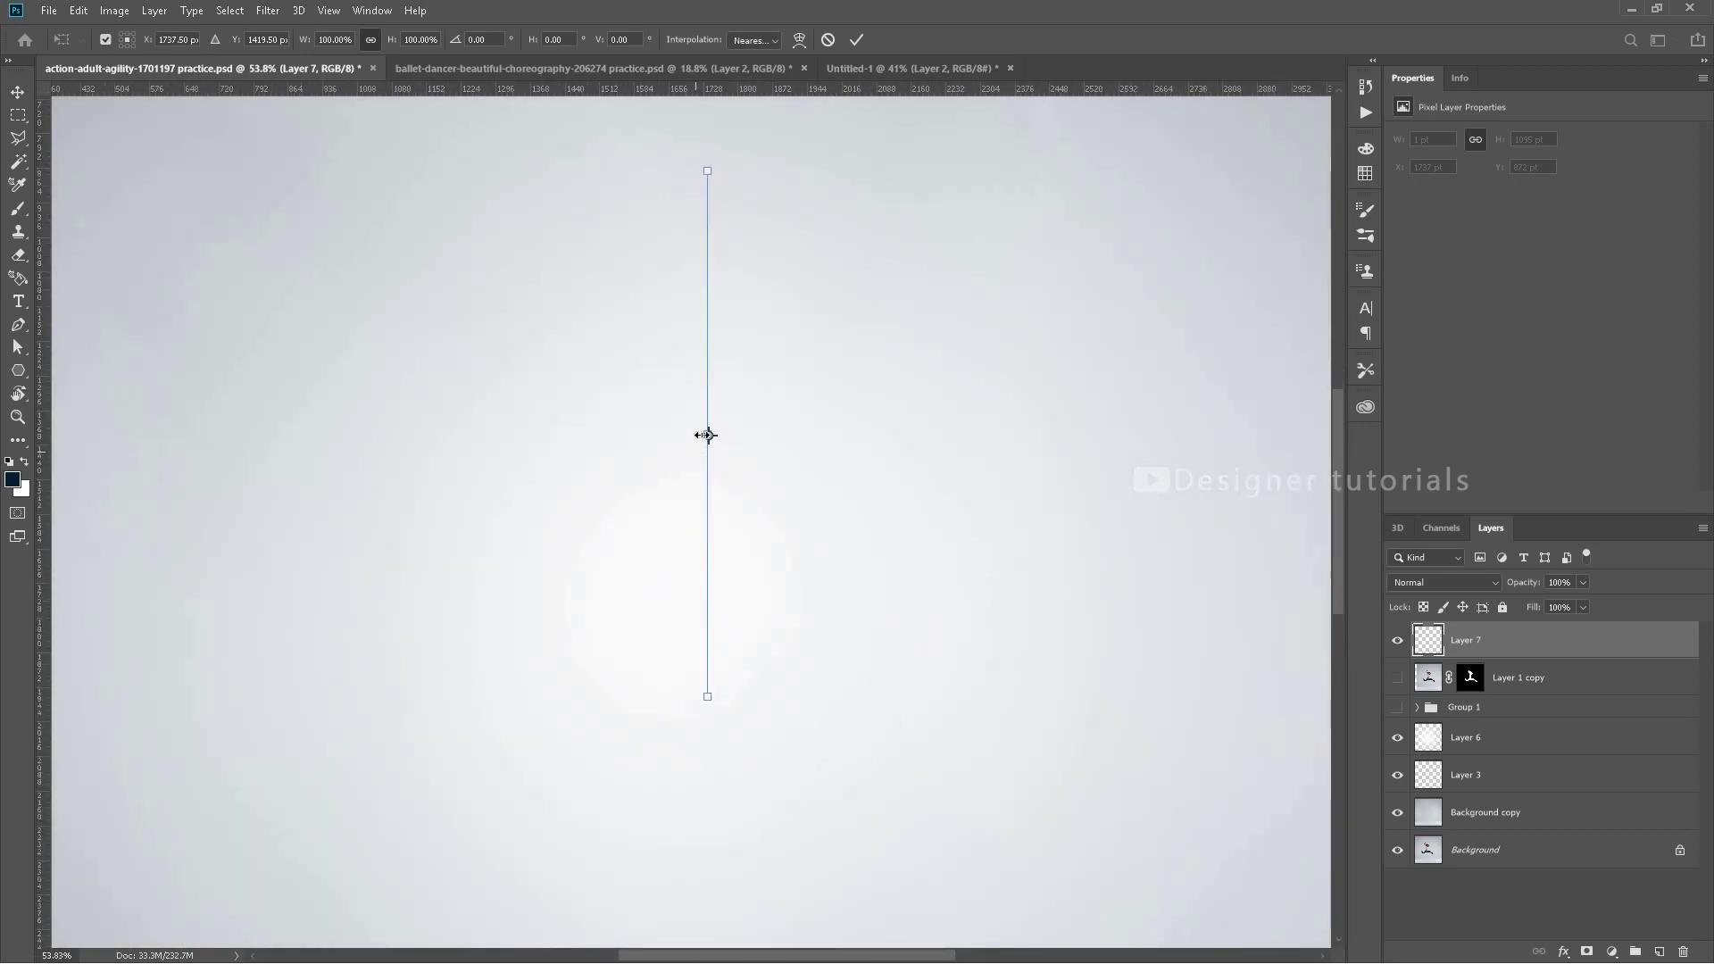
drag(653, 431, 145, 425)
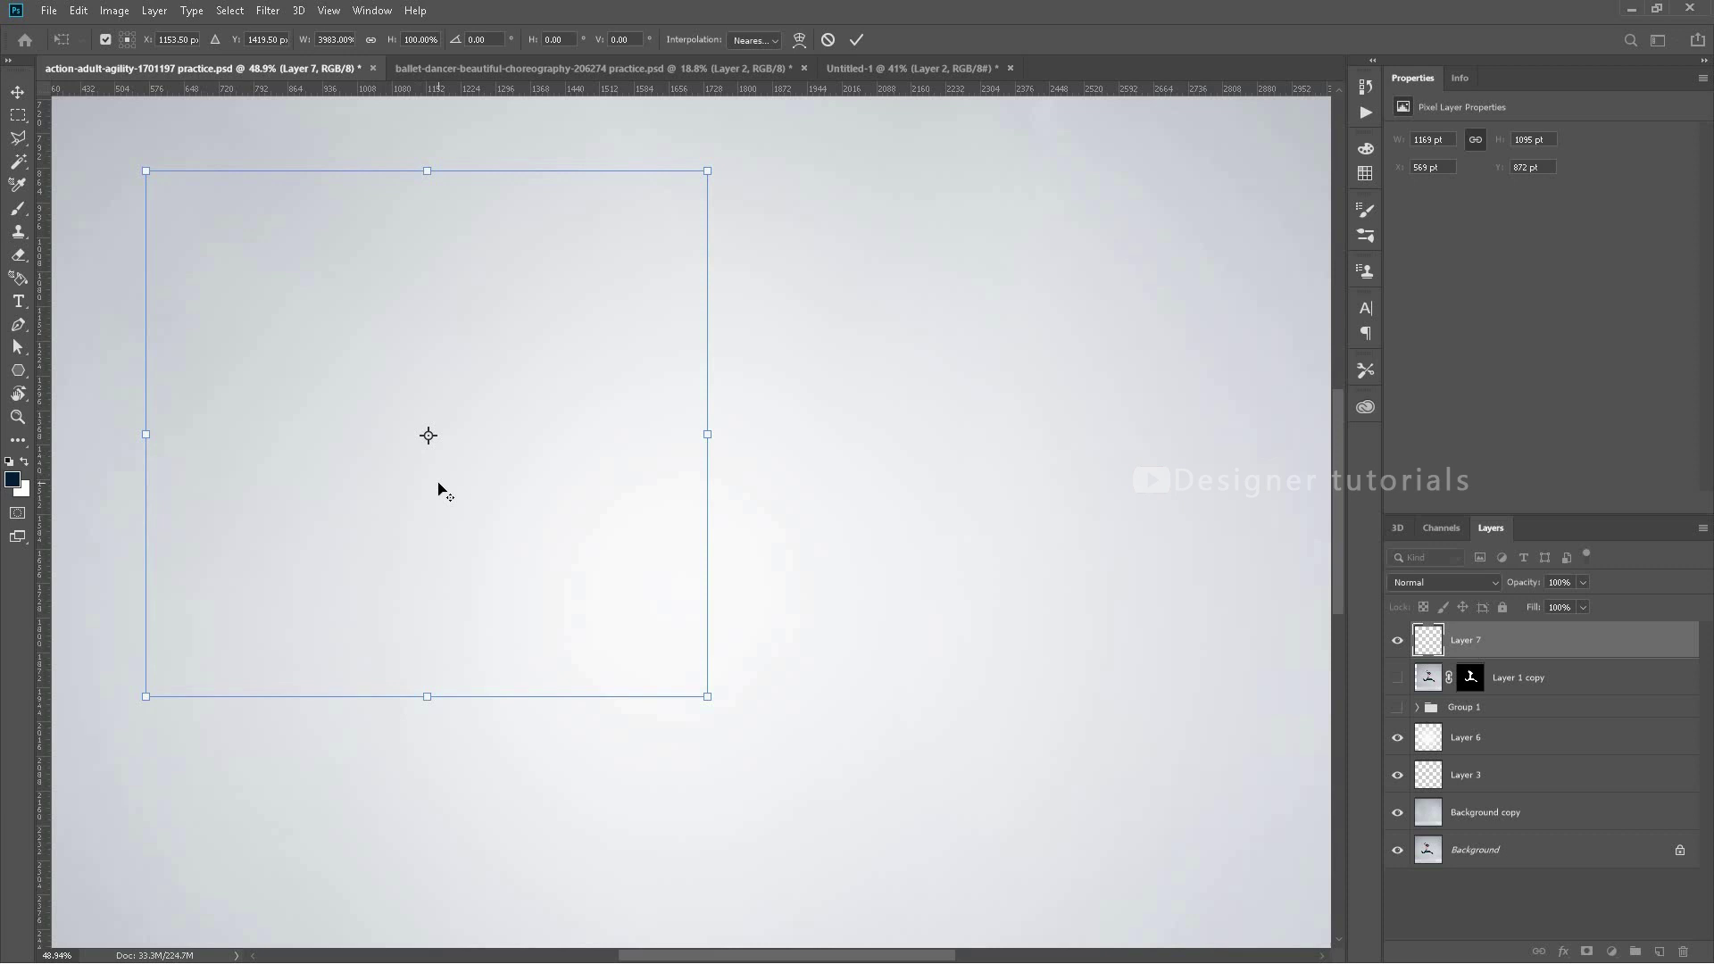
scroll(697, 460, down, 2)
drag(798, 468, 1111, 467)
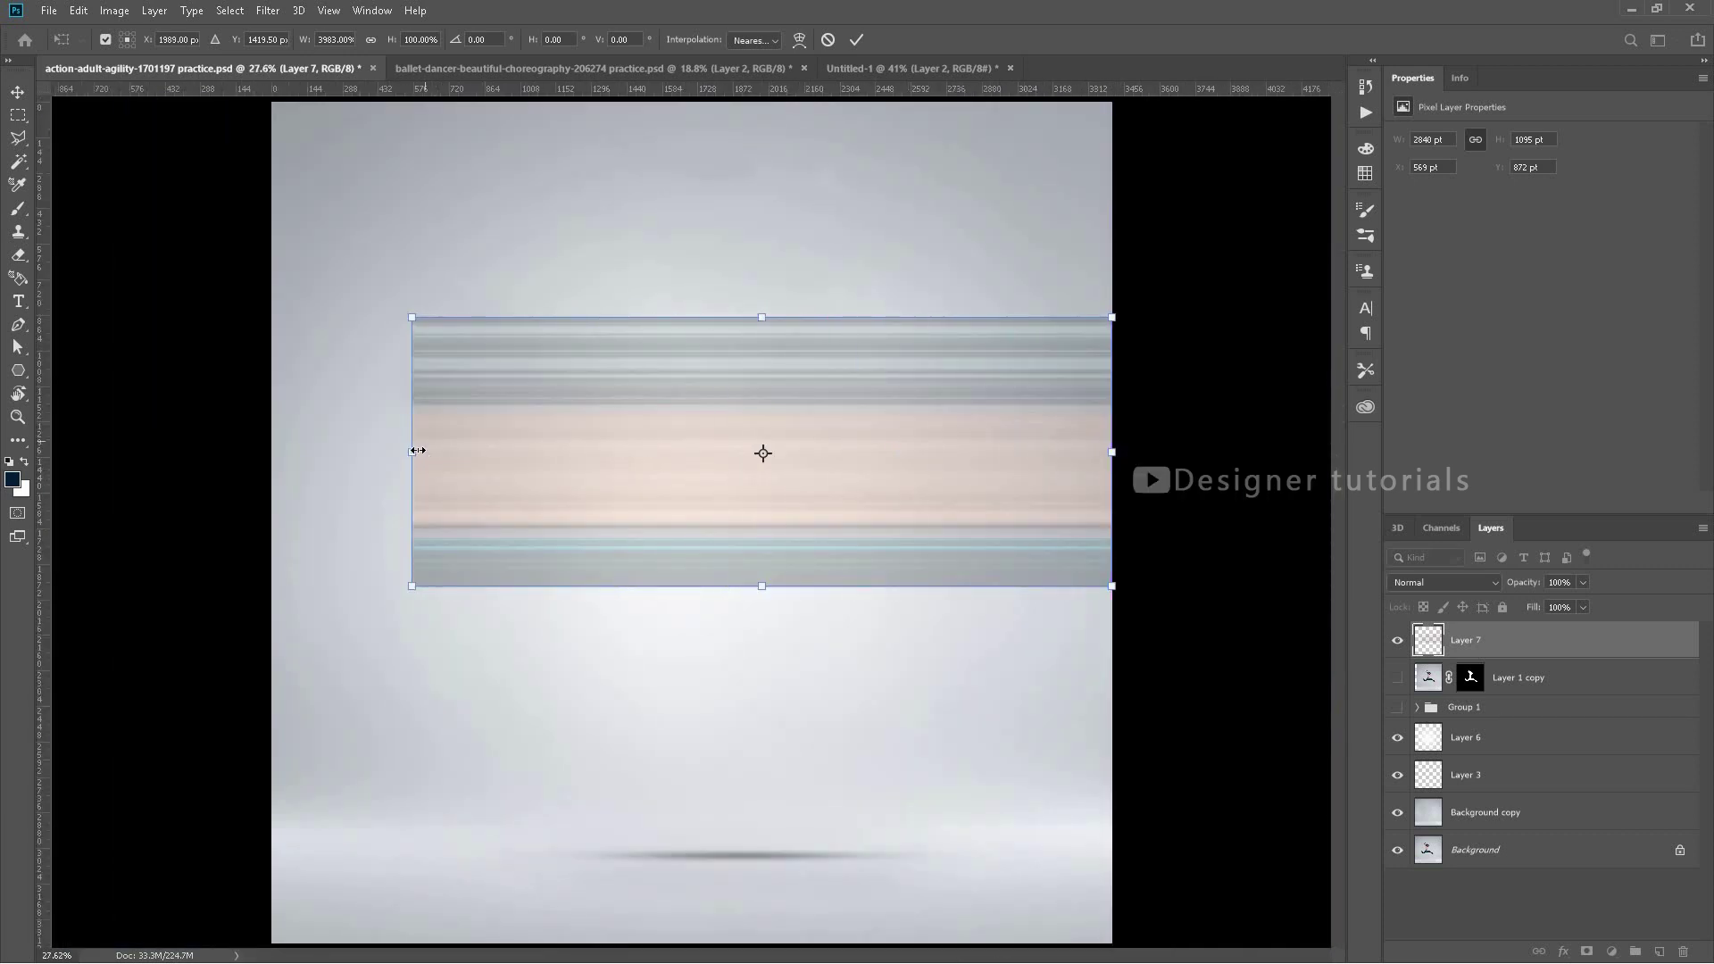
drag(338, 452, 200, 452)
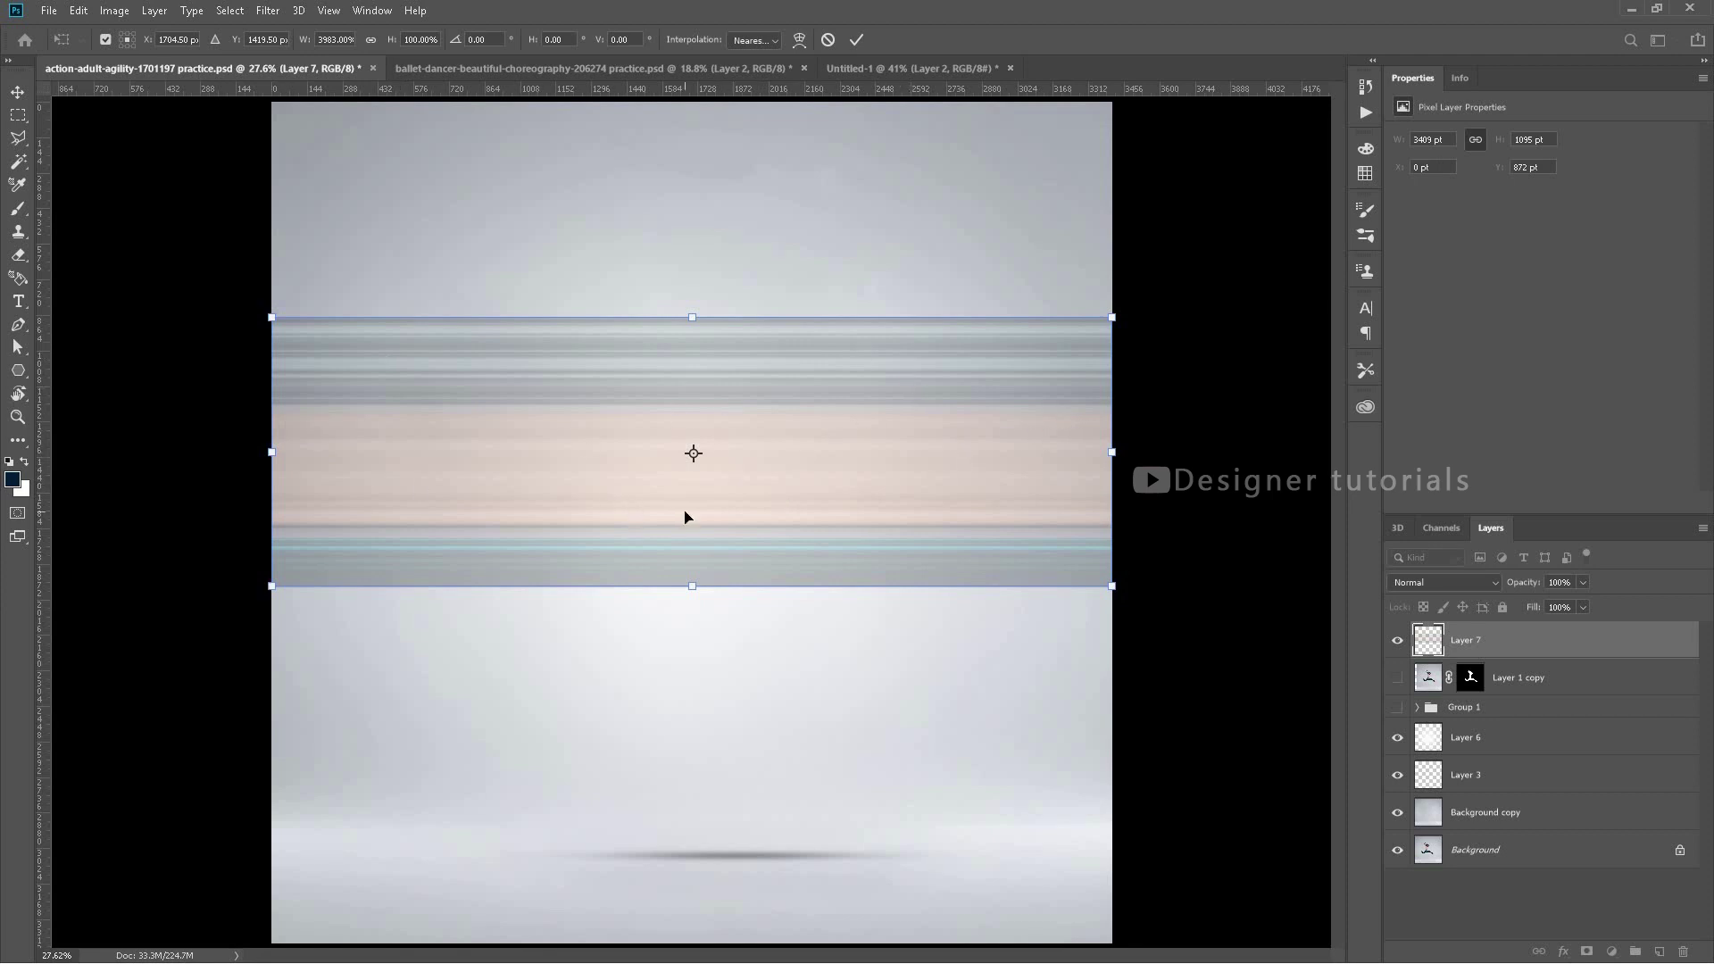
key(Return)
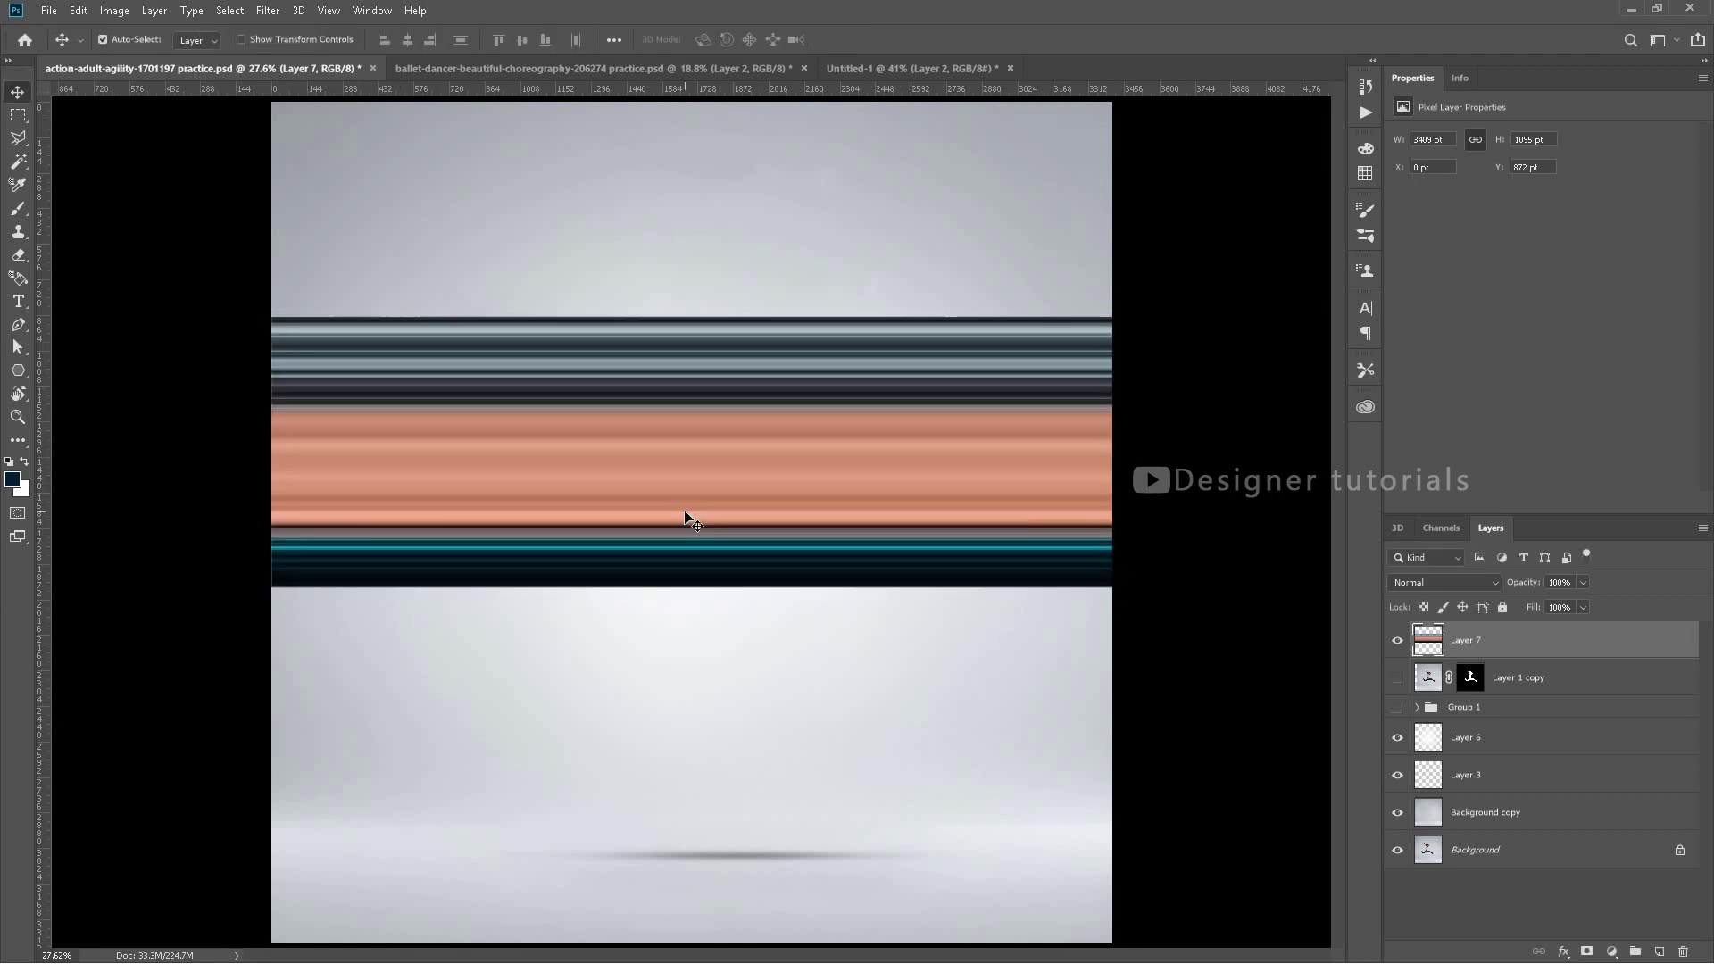
- Apply the Polar Coordinates filter to the stretched strip with the Rectangular to Polar option
click(267, 11)
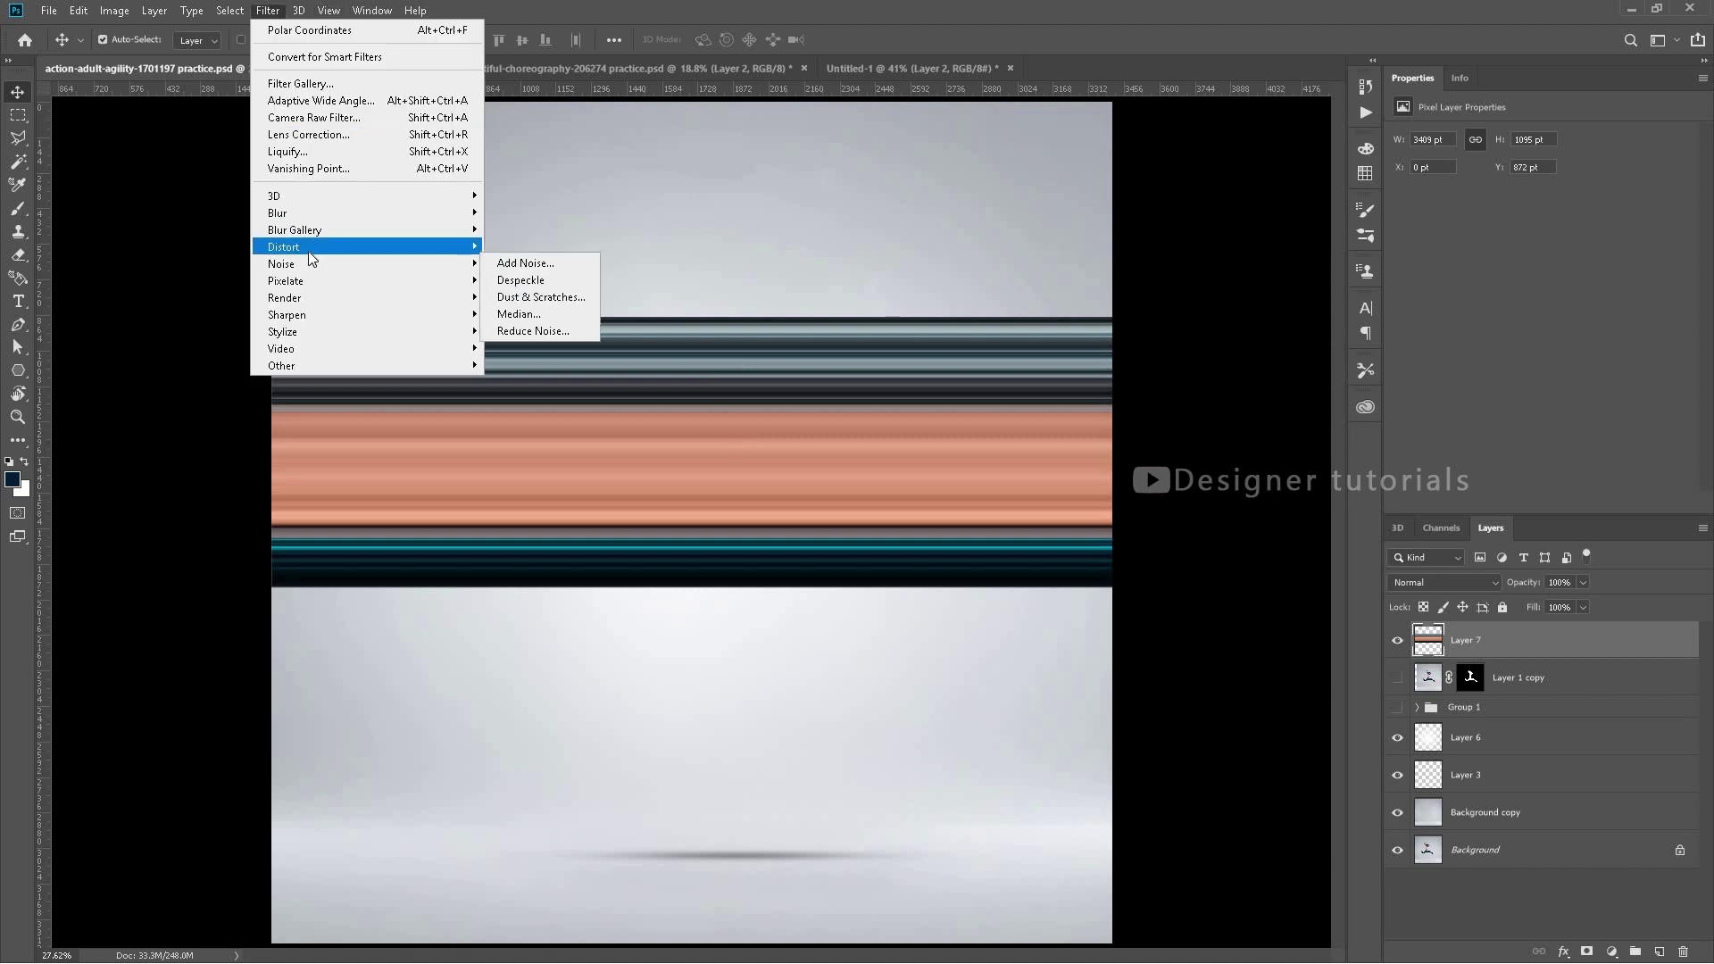
mouse_move(310, 251)
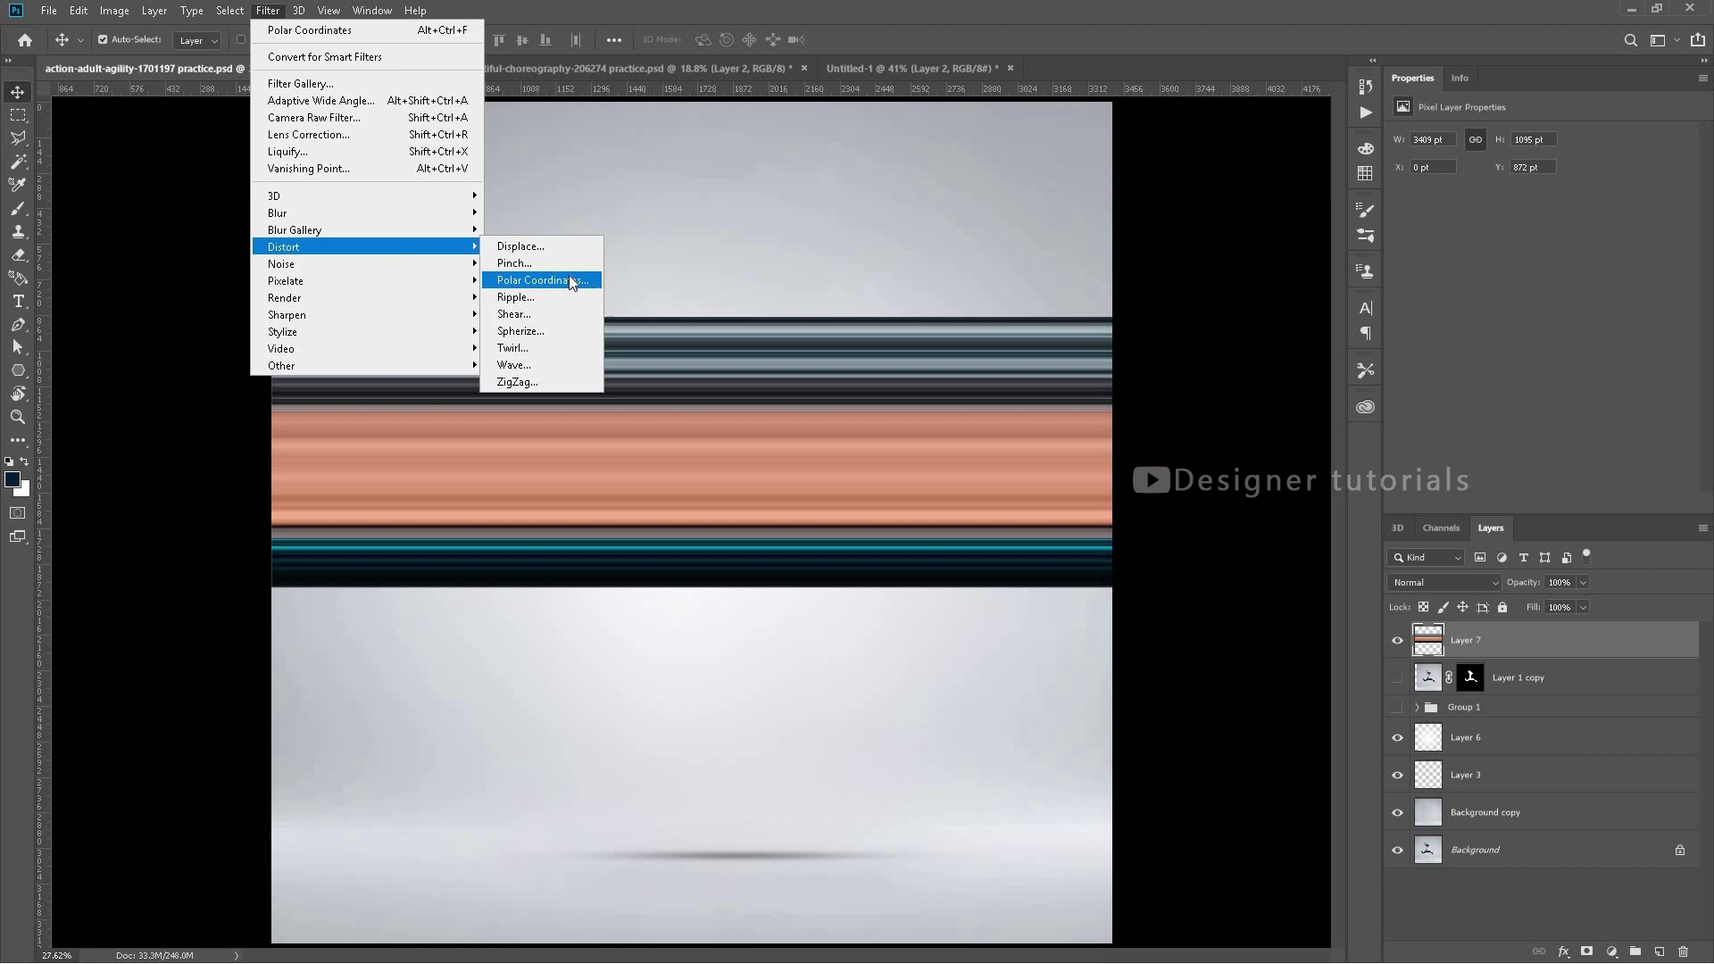
click(565, 277)
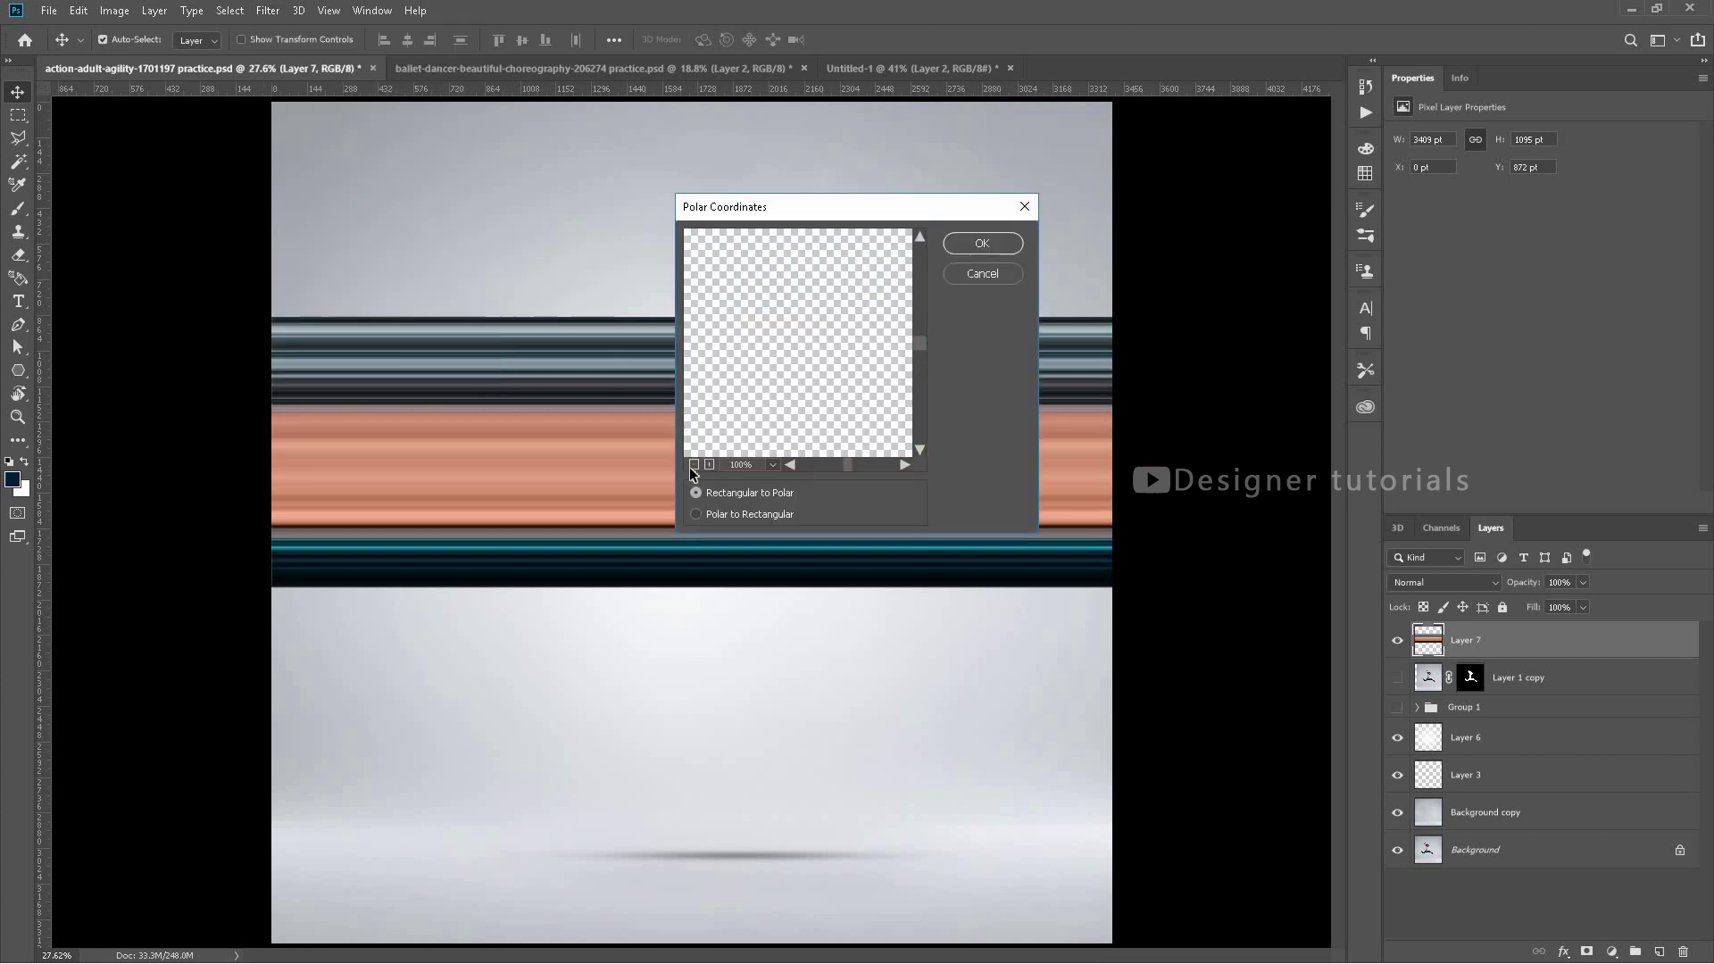
click(737, 515)
click(693, 464)
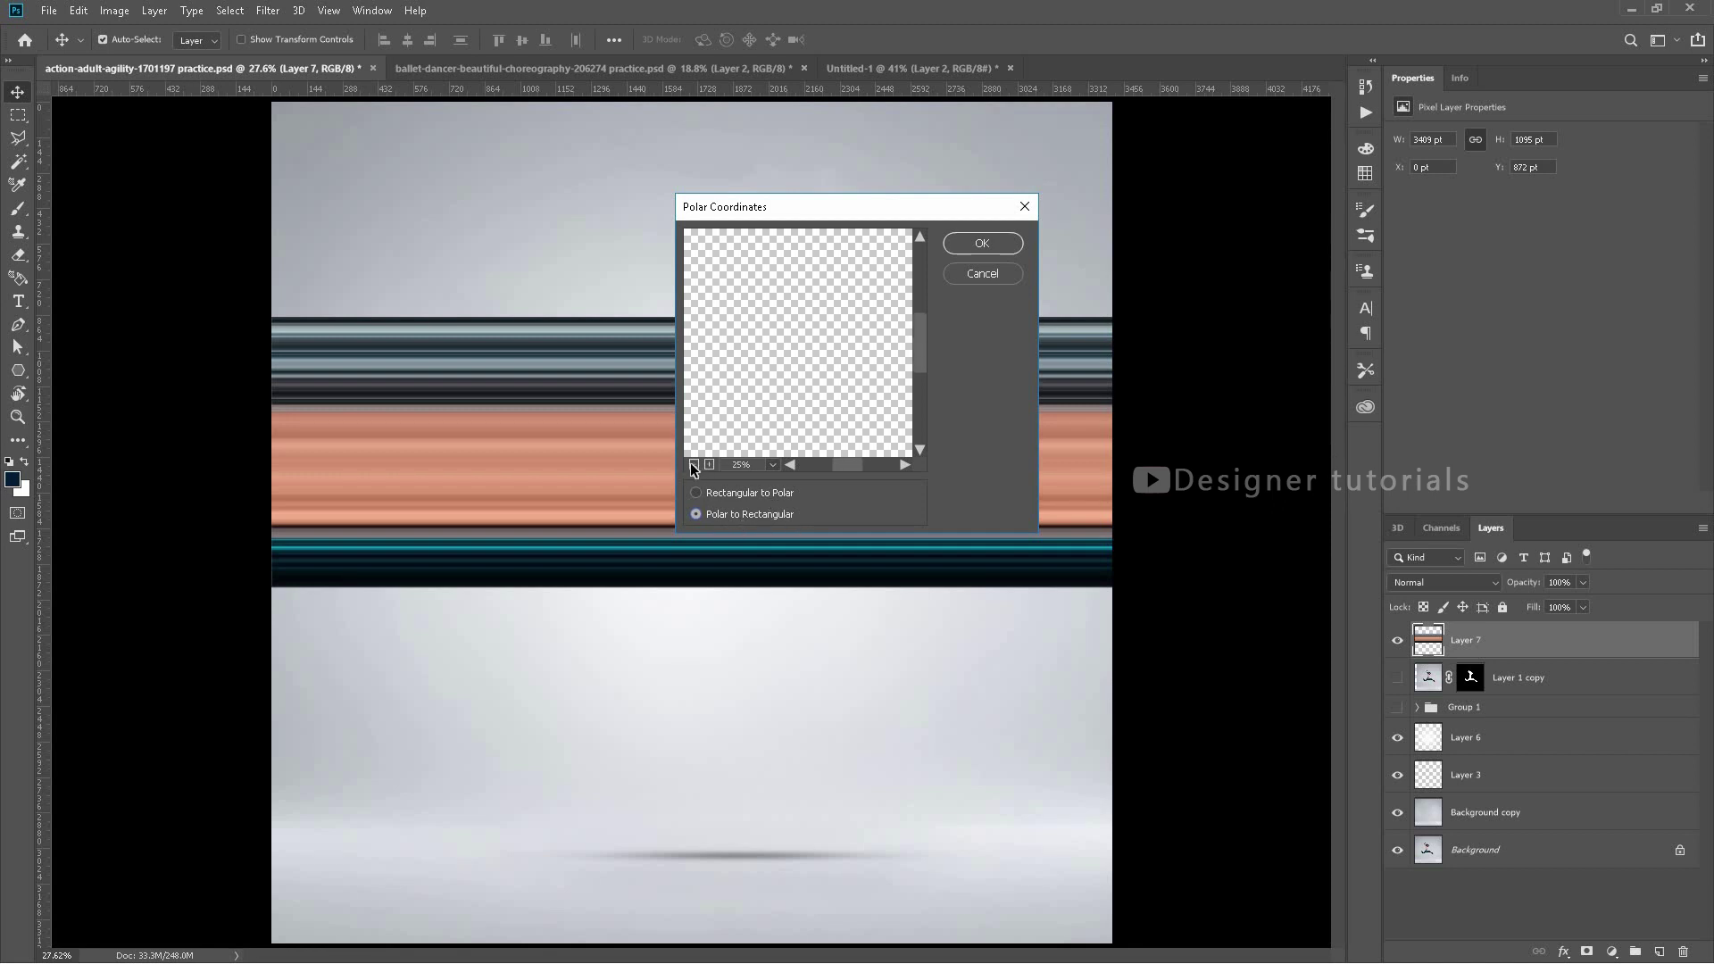
click(697, 494)
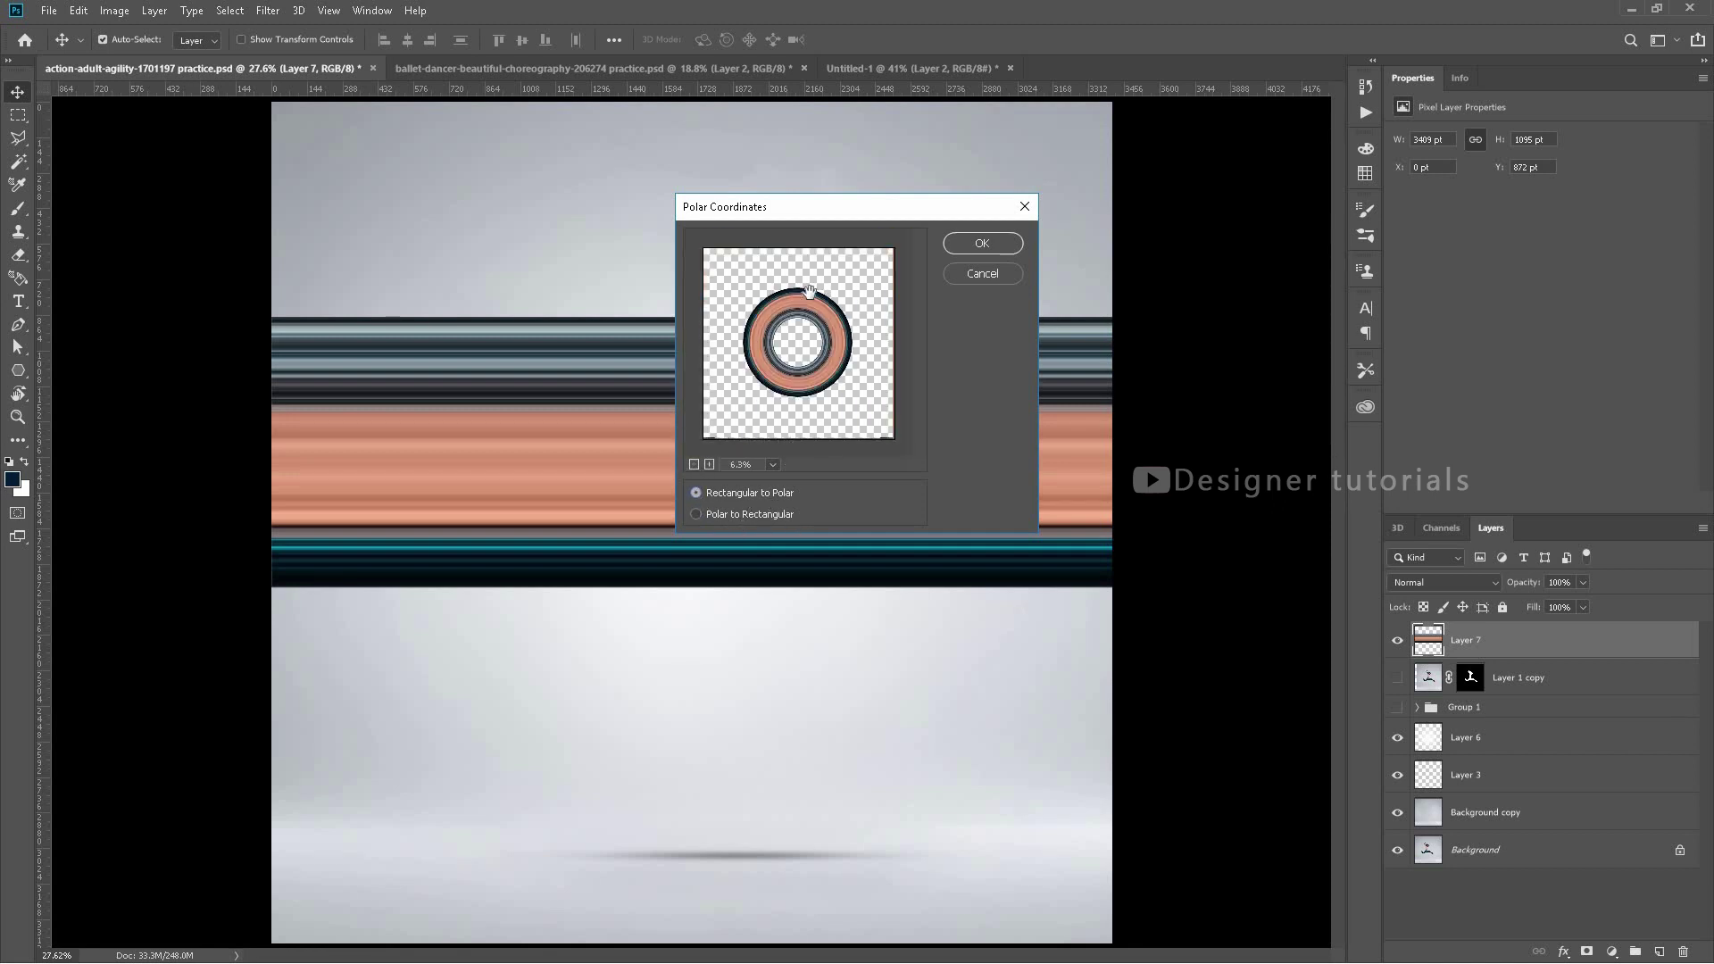
click(981, 243)
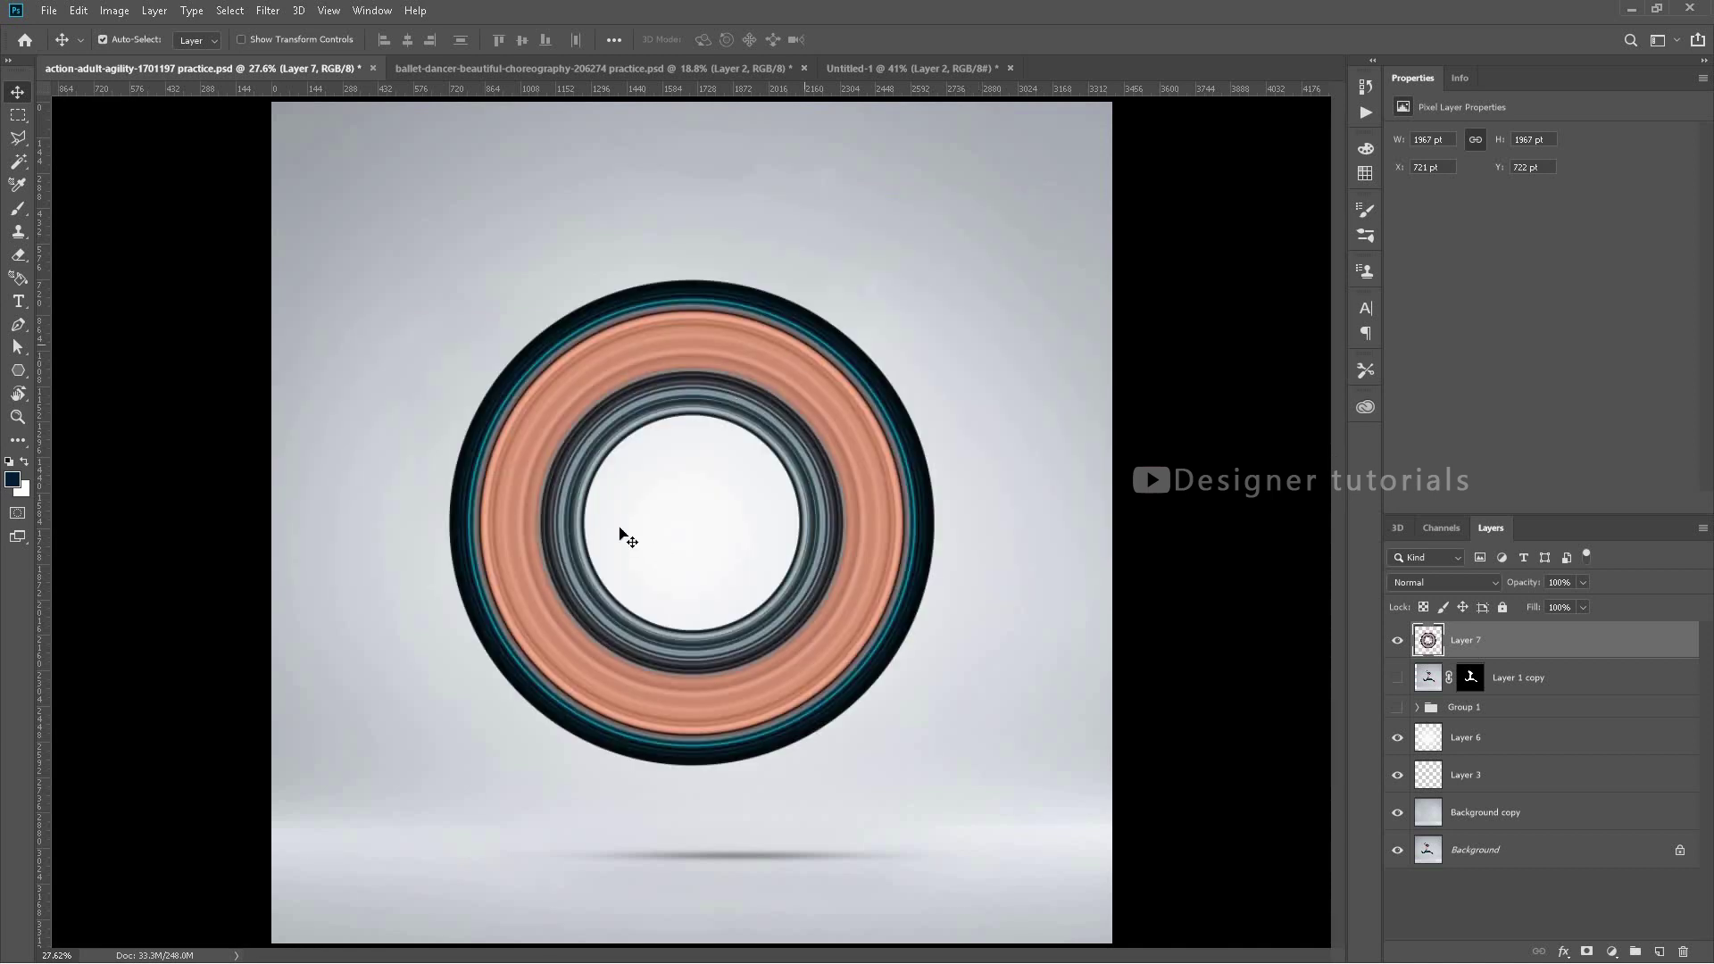
- Place the ring layer directly beneath Layer 1 copy and make Layer 1 copy visible again
scroll(656, 641, up, 3)
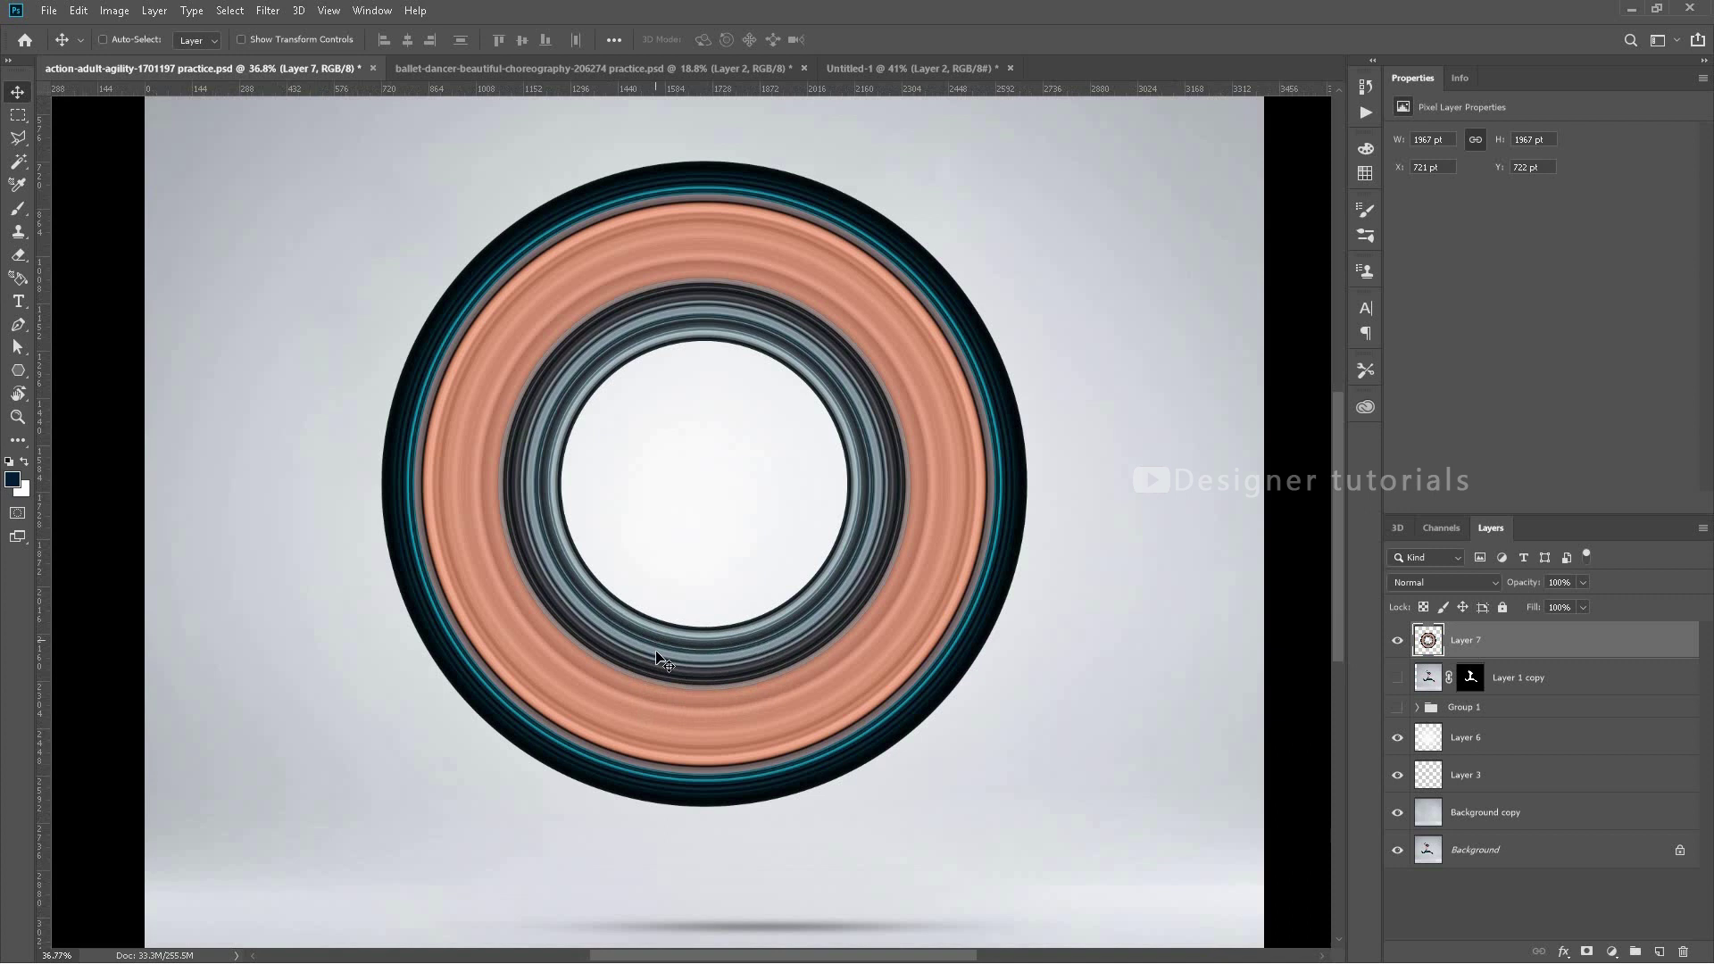
scroll(675, 662, down, 1)
drag(704, 595, 720, 507)
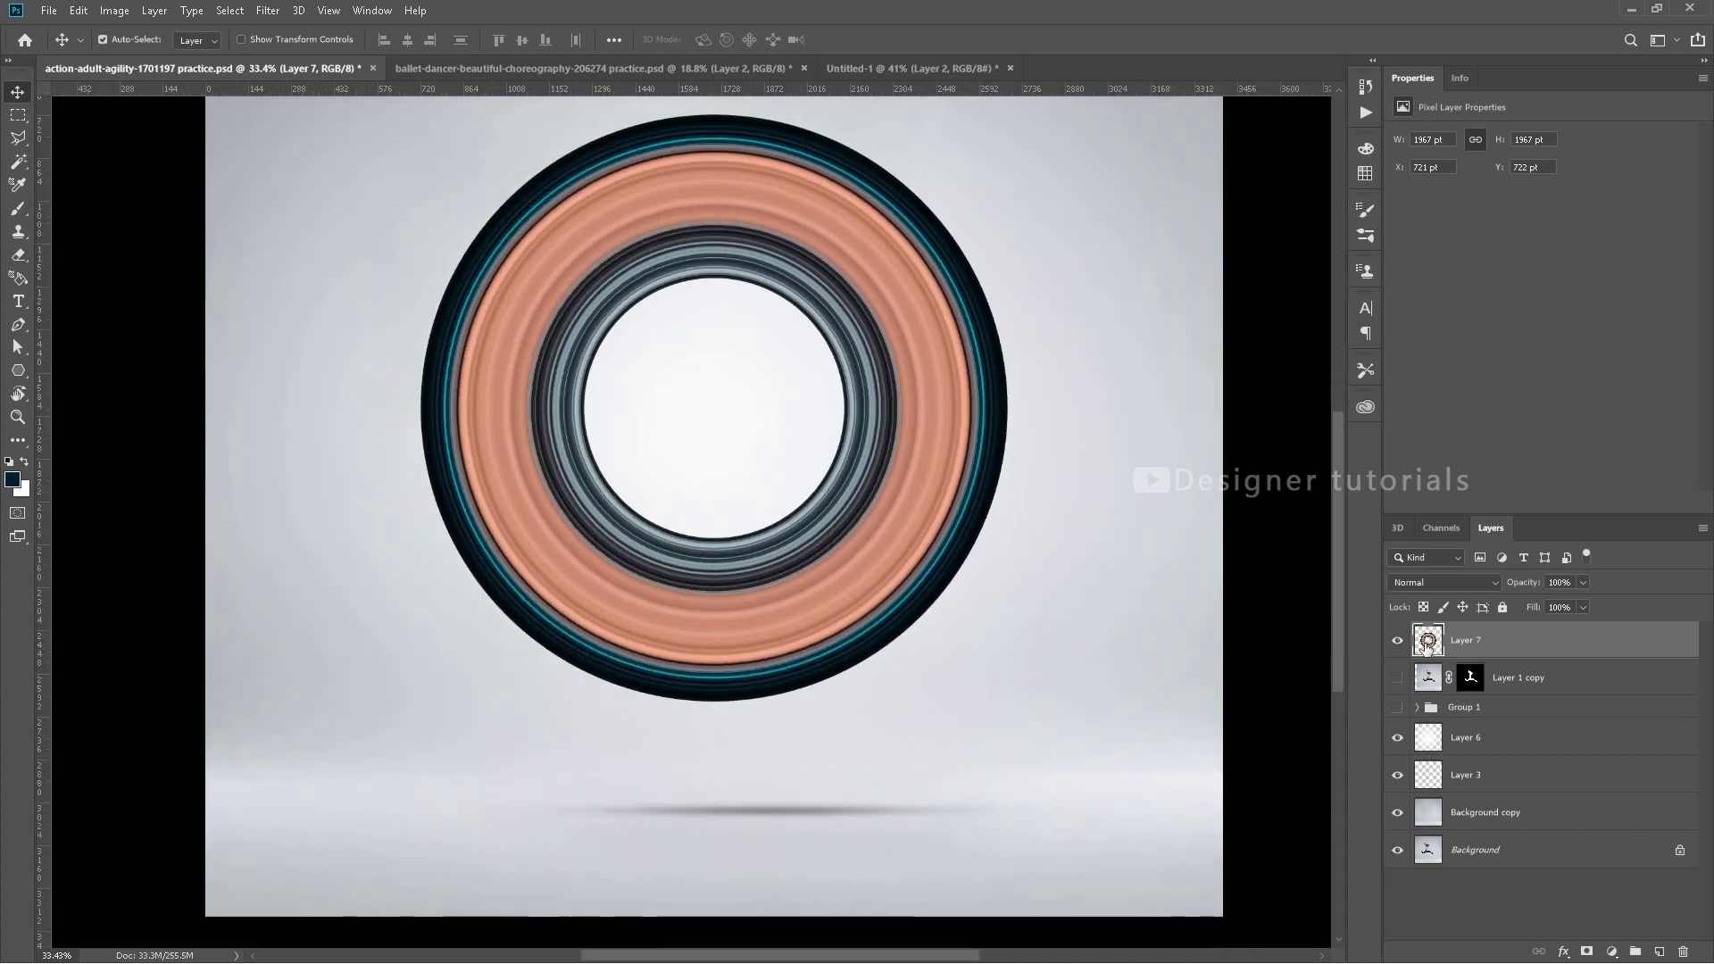
drag(1458, 643, 1464, 694)
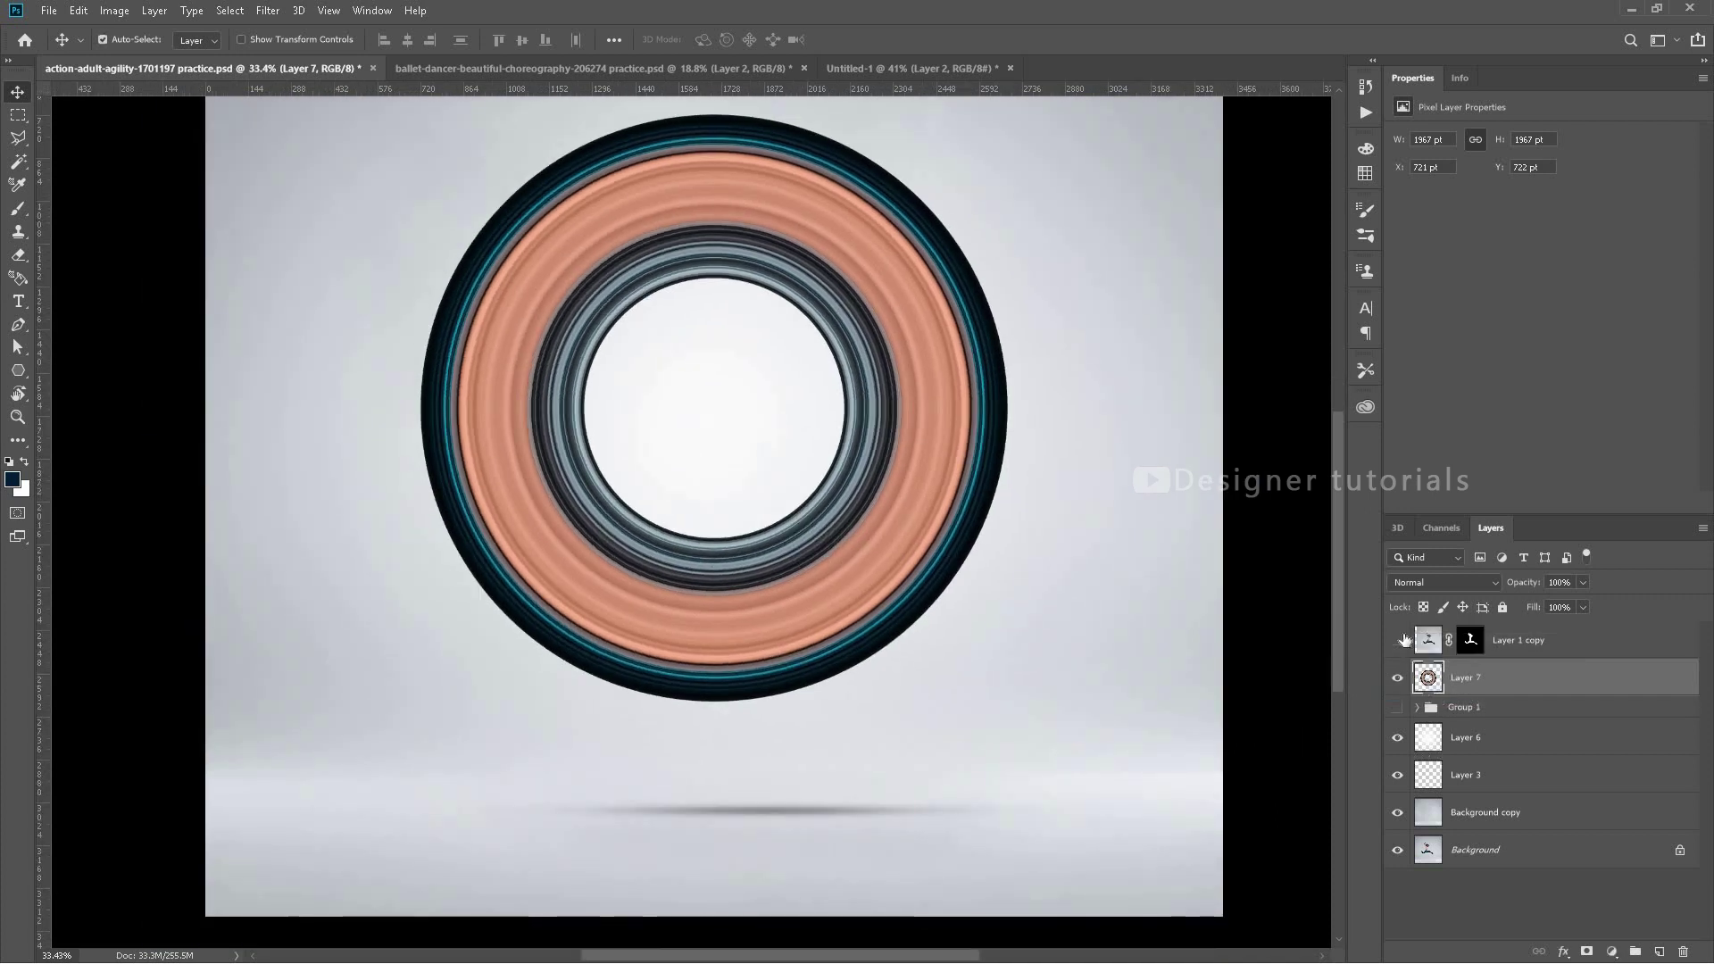
click(1398, 640)
scroll(870, 576, down, 1)
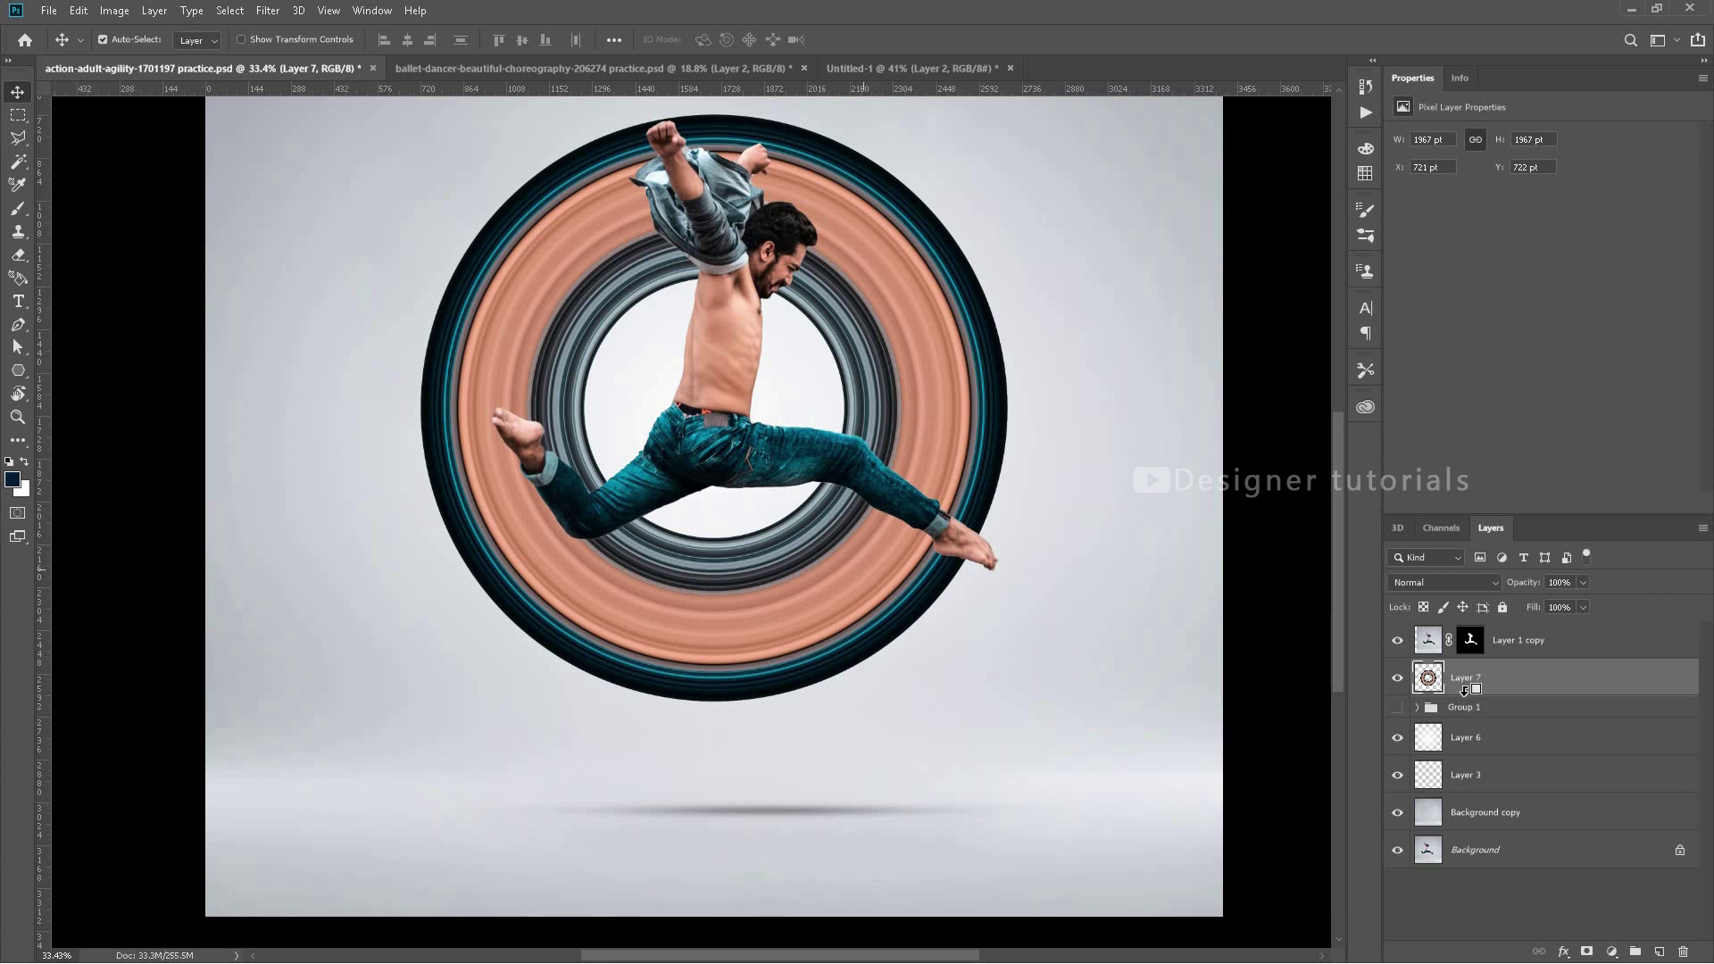
- Nudge the ring slightly down and enlarge it to about 2049 × 2033 pt with Free Transform
key(ctrl+t)
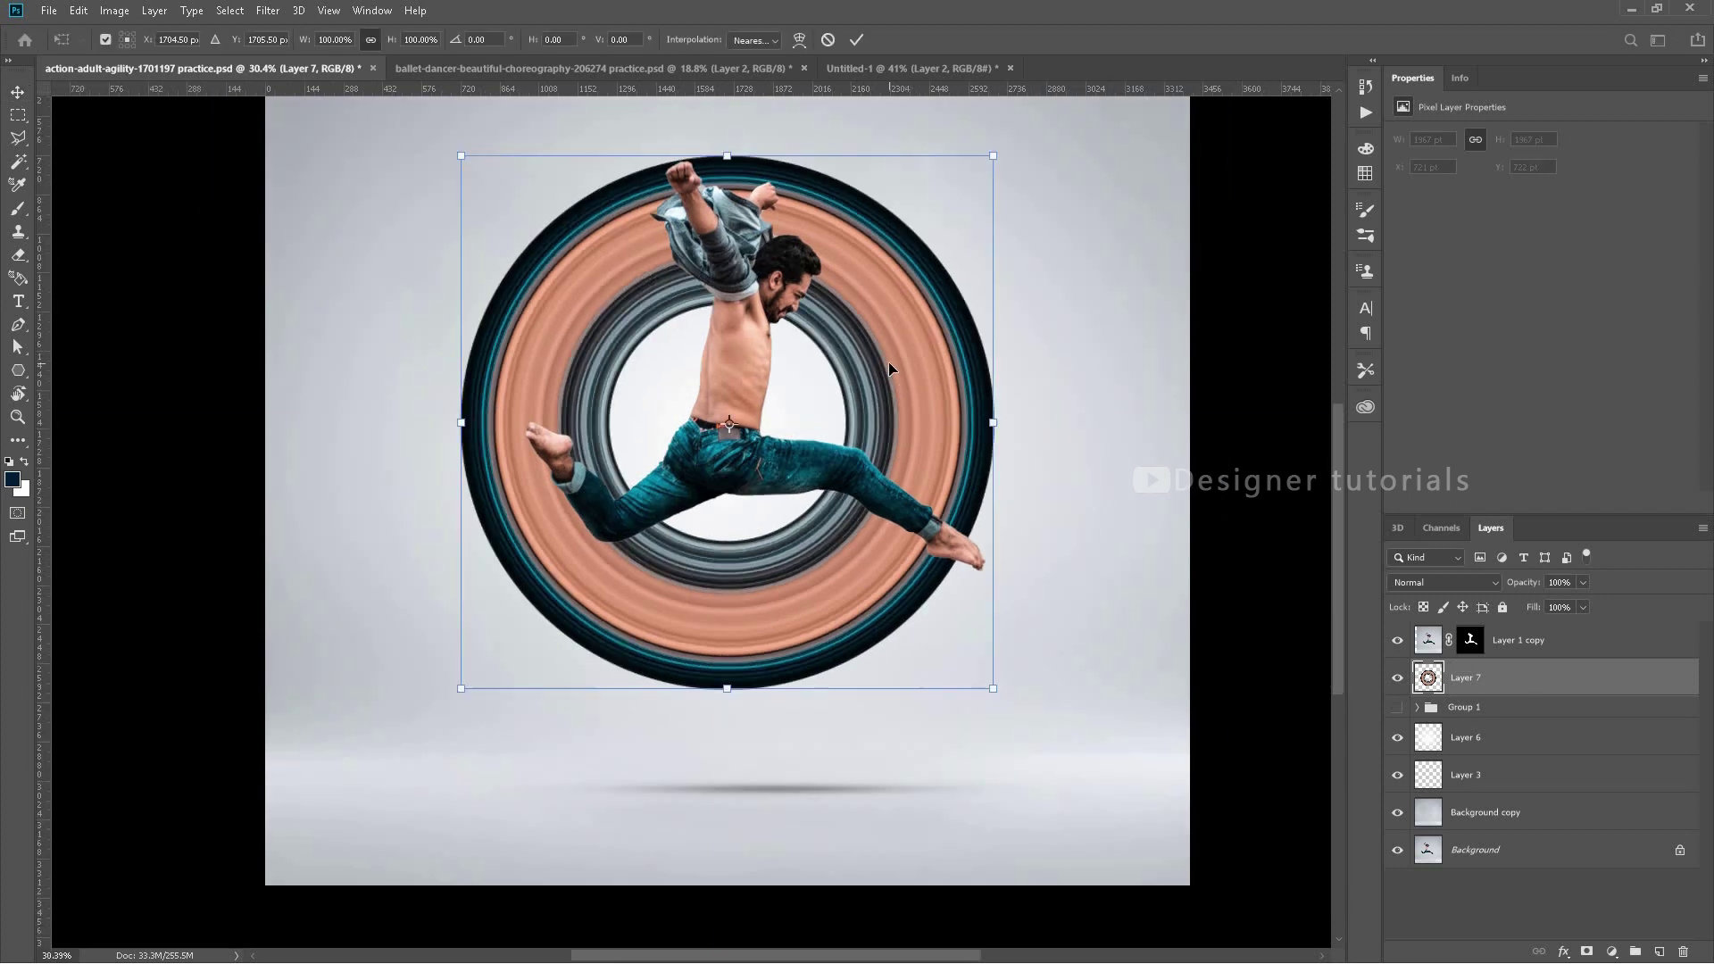
key(Down)
key(Down)
key(Down)
key(Down)
key(Down)
key(Down)
key(Down)
key(Down)
key(Down)
key(Down)
key(Down)
key(Down)
key(Down)
drag(993, 692, 1015, 709)
key(Return)
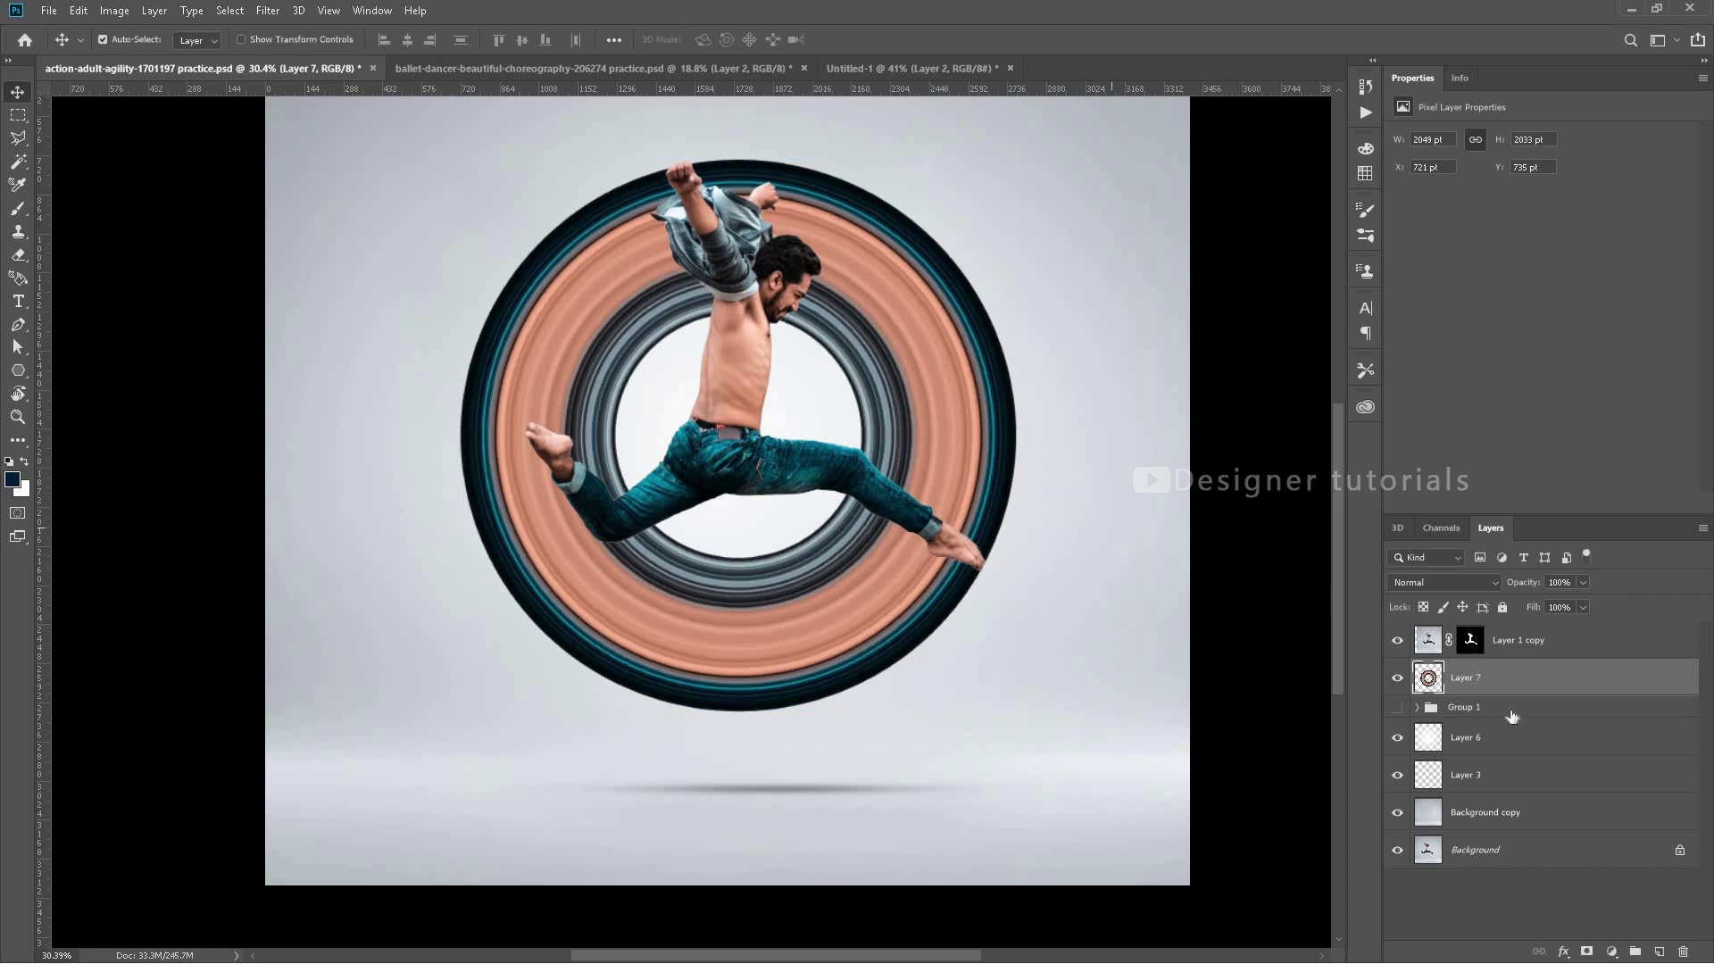
- Add a layer mask to Layer 7 and erase the ring's upper-right section between the raised arms and front foot with a 250 px hard eraser
click(1587, 953)
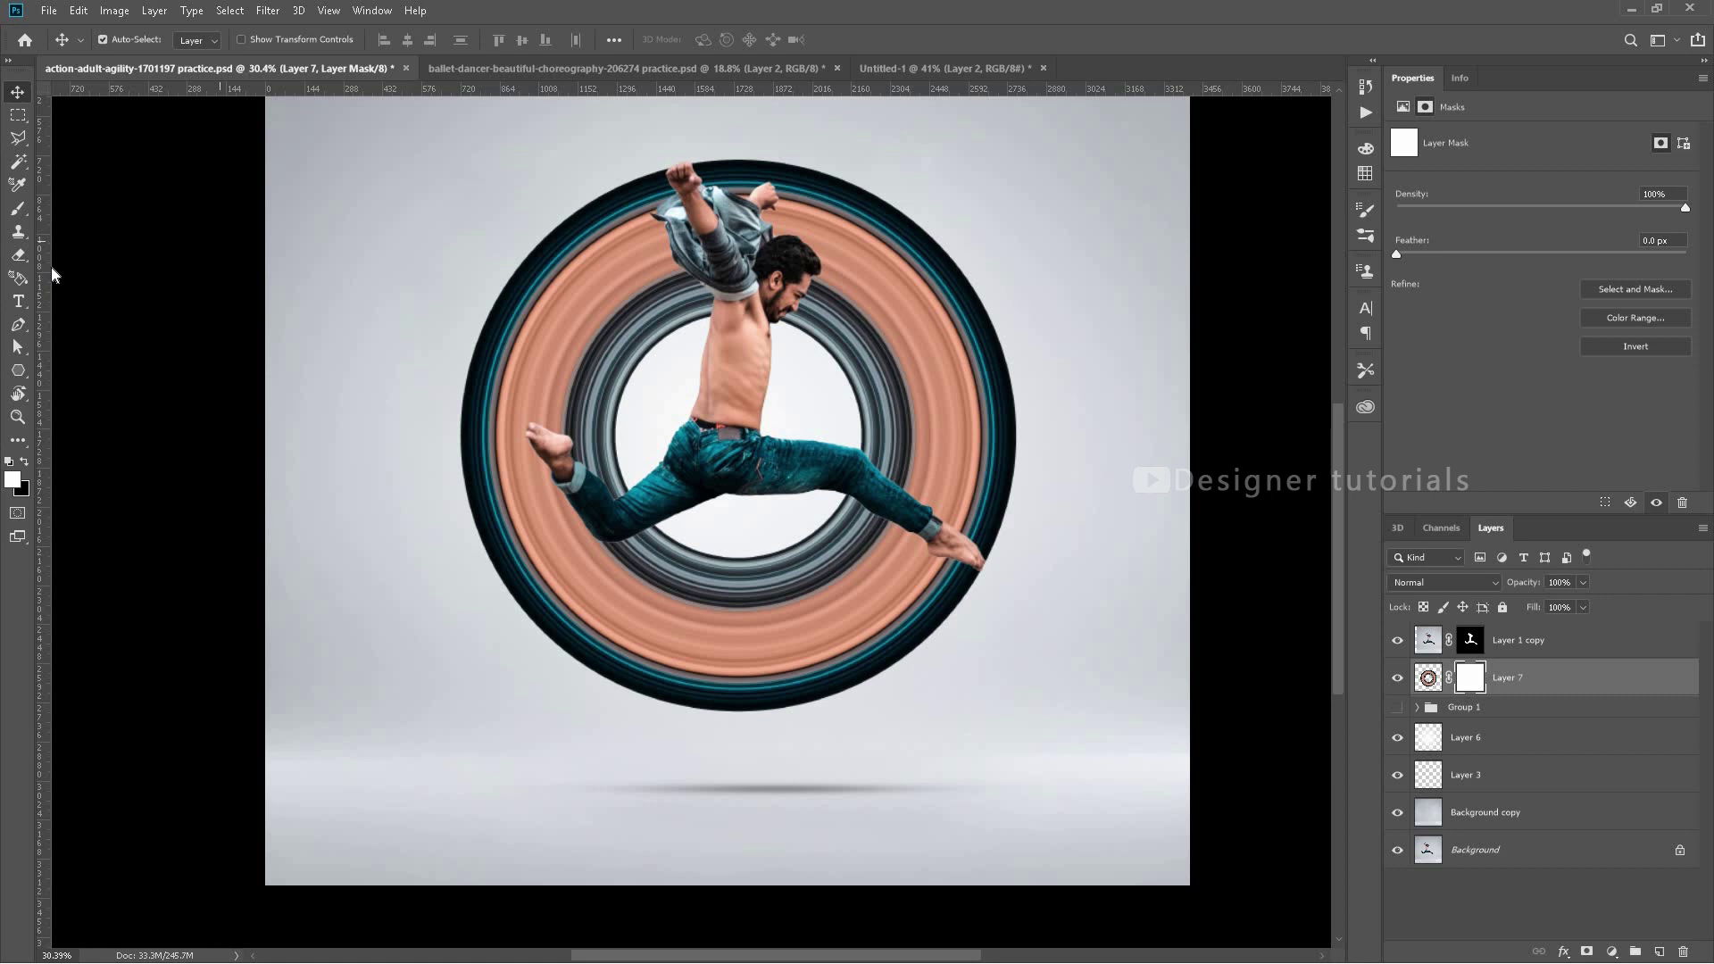
click(18, 254)
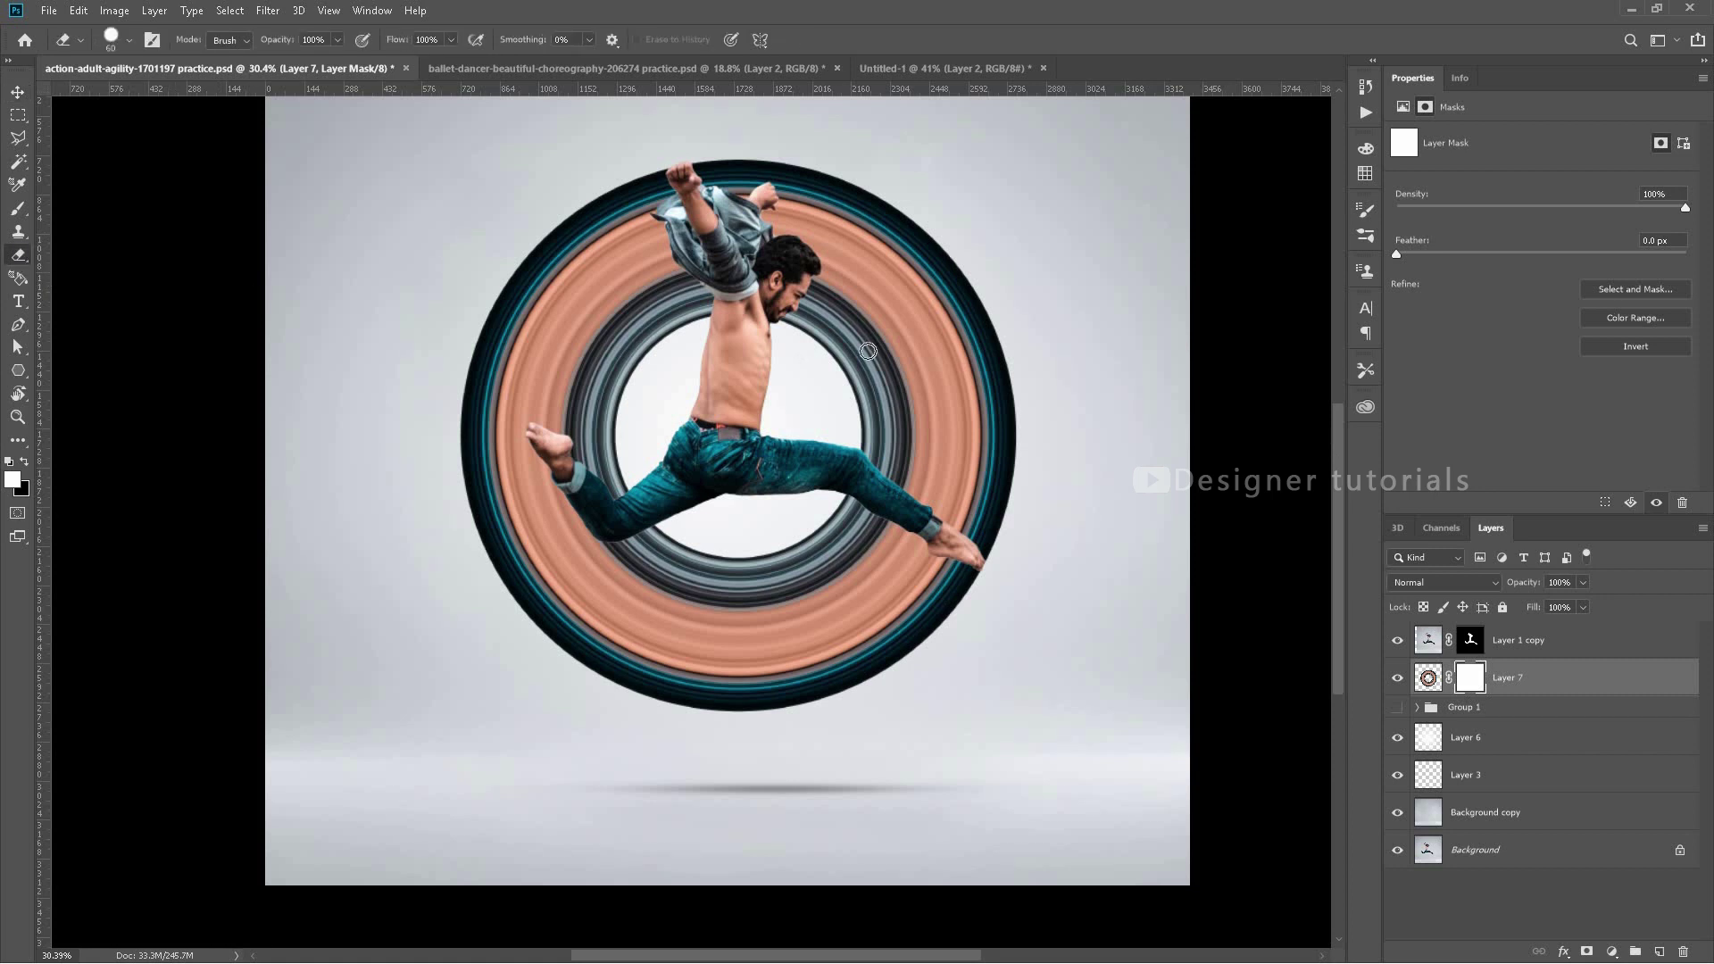
right_click(884, 296)
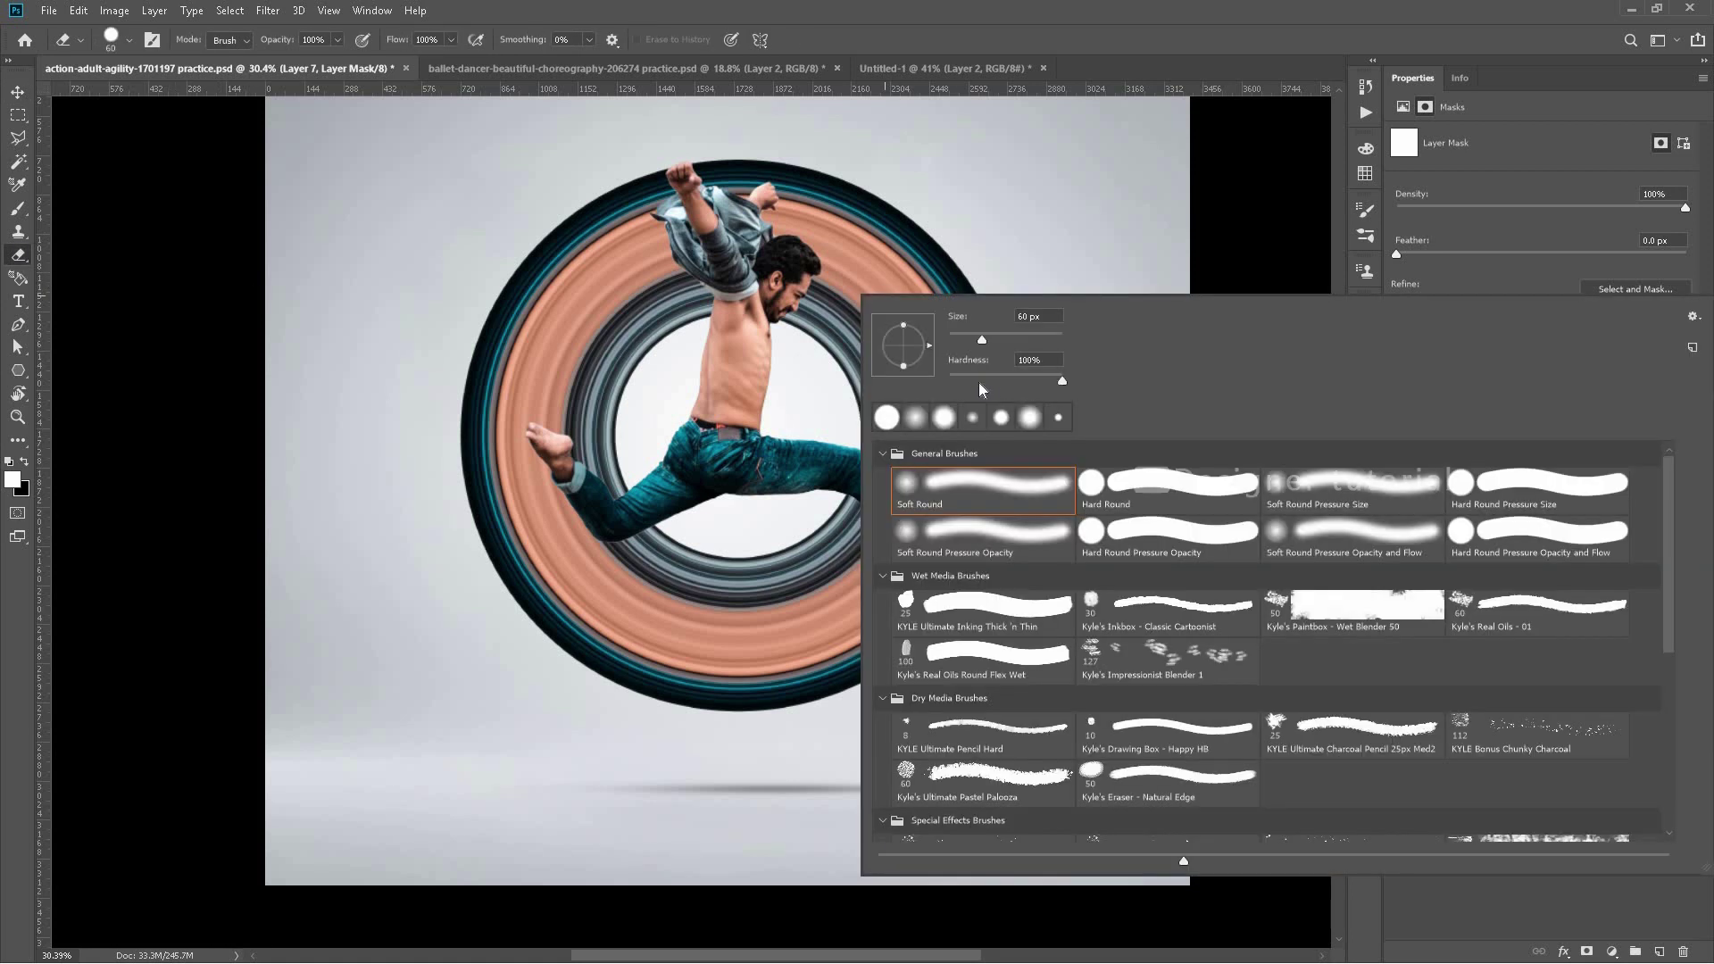
key(Return)
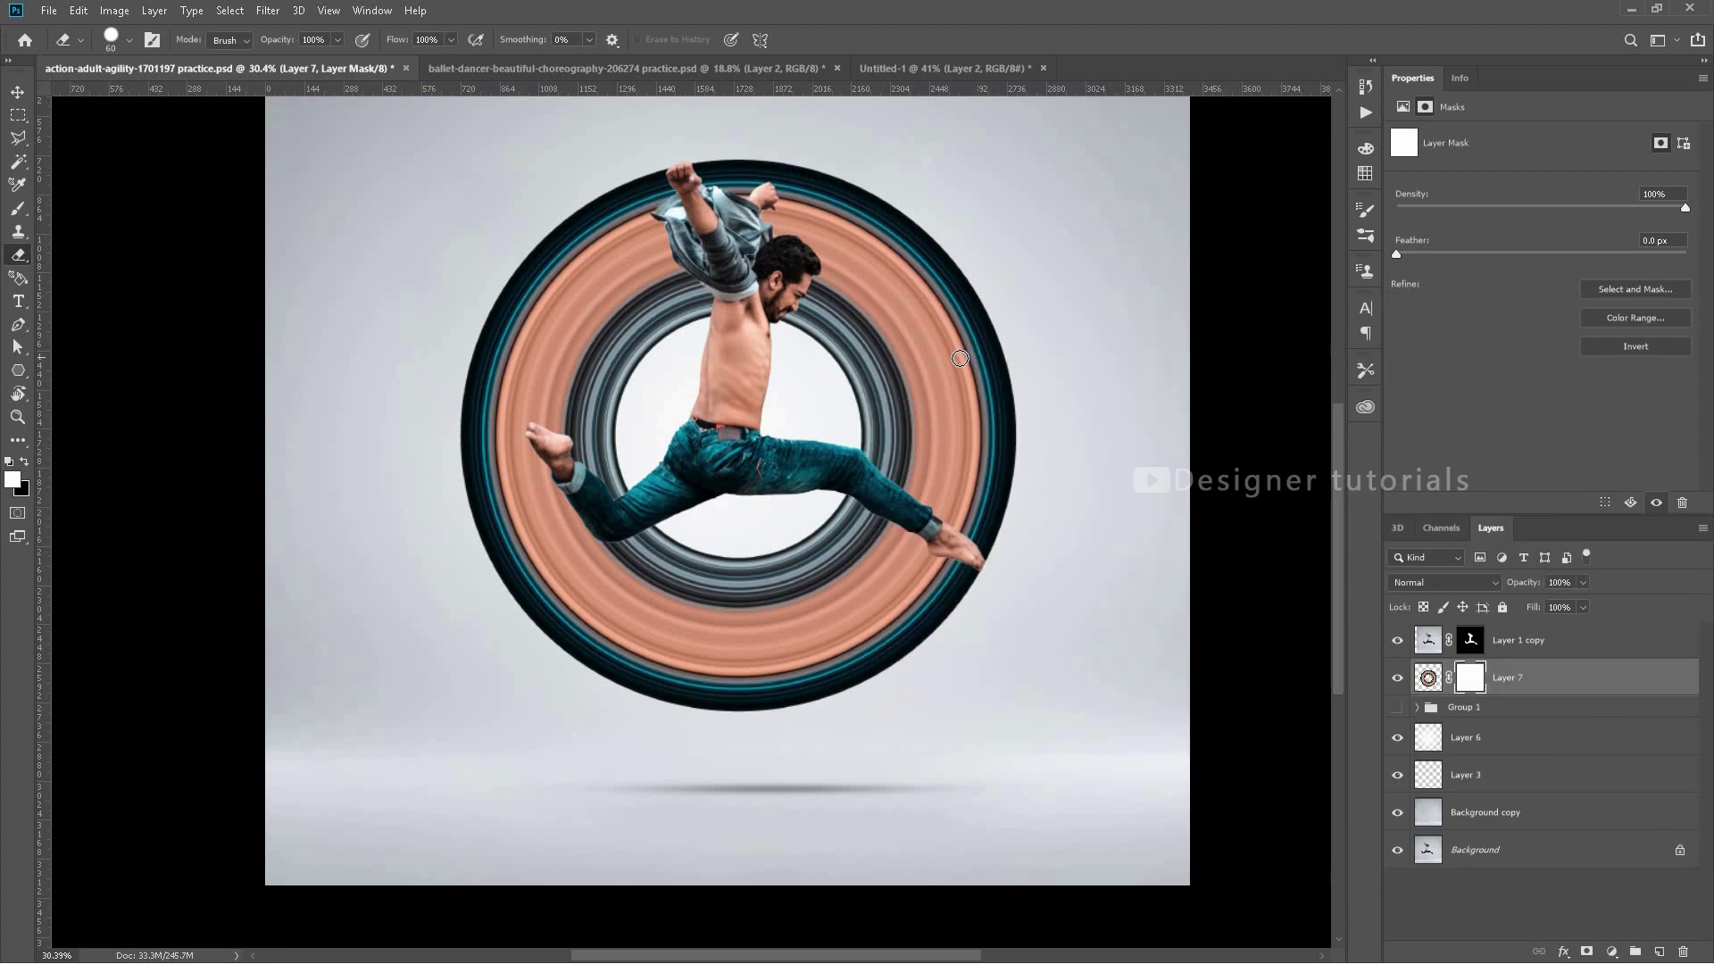
key(bracketright)
key(bracketright)
key(bracketright)
key(bracketright)
key(bracketright)
key(bracketright)
mouse_move(891, 291)
mouse_down()
mouse_move(815, 320)
mouse_move(752, 257)
mouse_move(816, 299)
mouse_move(699, 159)
mouse_up()
mouse_move(747, 222)
mouse_down()
mouse_move(725, 191)
mouse_move(759, 191)
mouse_move(837, 286)
mouse_up()
drag(787, 153, 879, 208)
mouse_move(847, 275)
mouse_down()
mouse_move(962, 199)
mouse_move(968, 217)
mouse_move(823, 371)
mouse_move(978, 513)
mouse_move(893, 236)
mouse_move(975, 445)
mouse_move(969, 366)
mouse_move(1001, 341)
mouse_move(962, 305)
mouse_up()
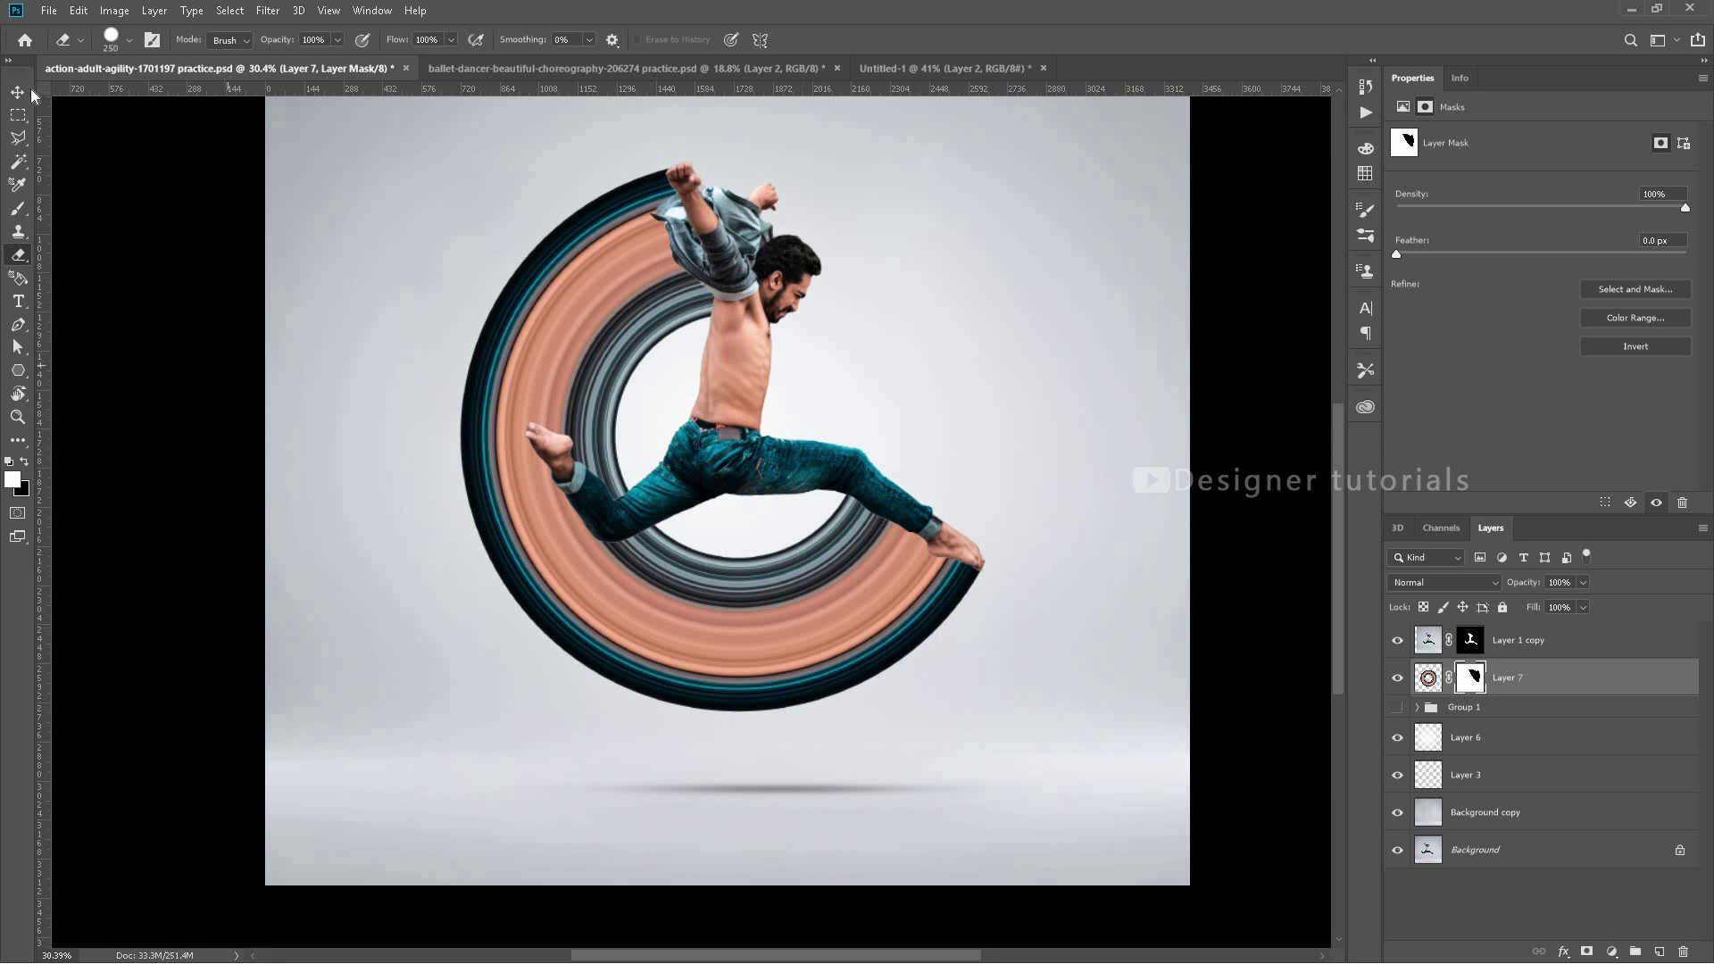
- Create a new empty layer directly above Layer 7 for the shadow painting
click(18, 92)
scroll(899, 300, down, 3)
scroll(810, 549, up, 4)
drag(826, 482, 887, 374)
click(1659, 952)
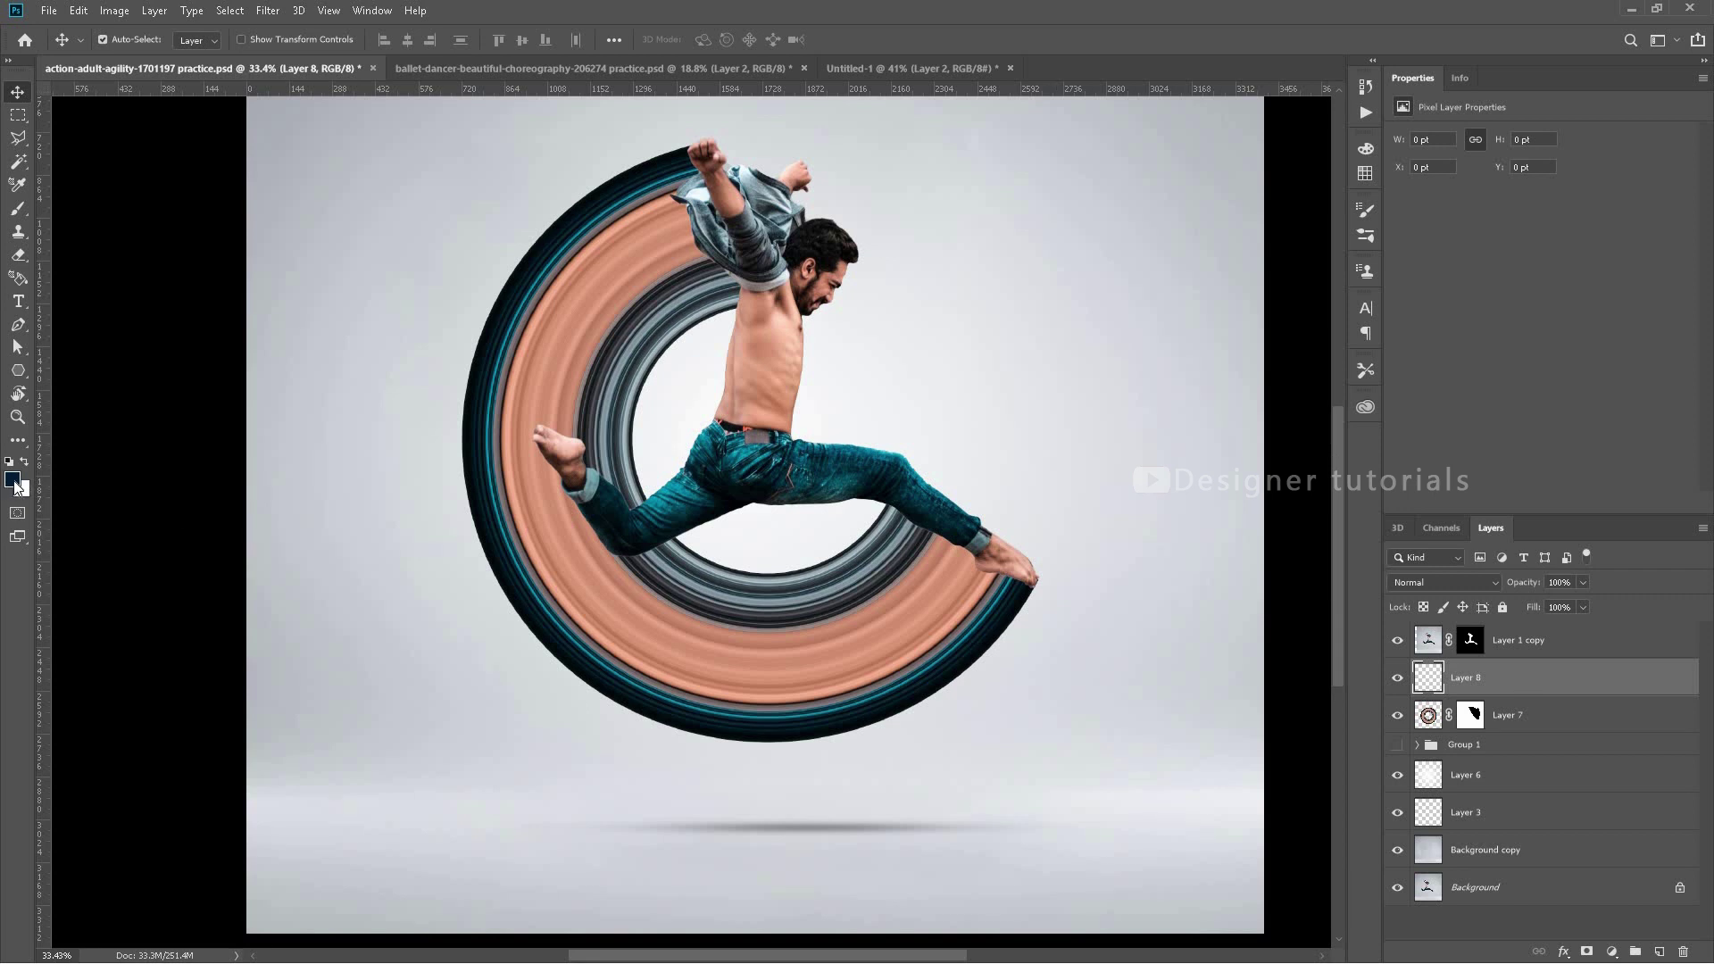
- Set up the Brush tool with a soft round tip at 0% hardness, 10% opacity and 175 px size
click(18, 208)
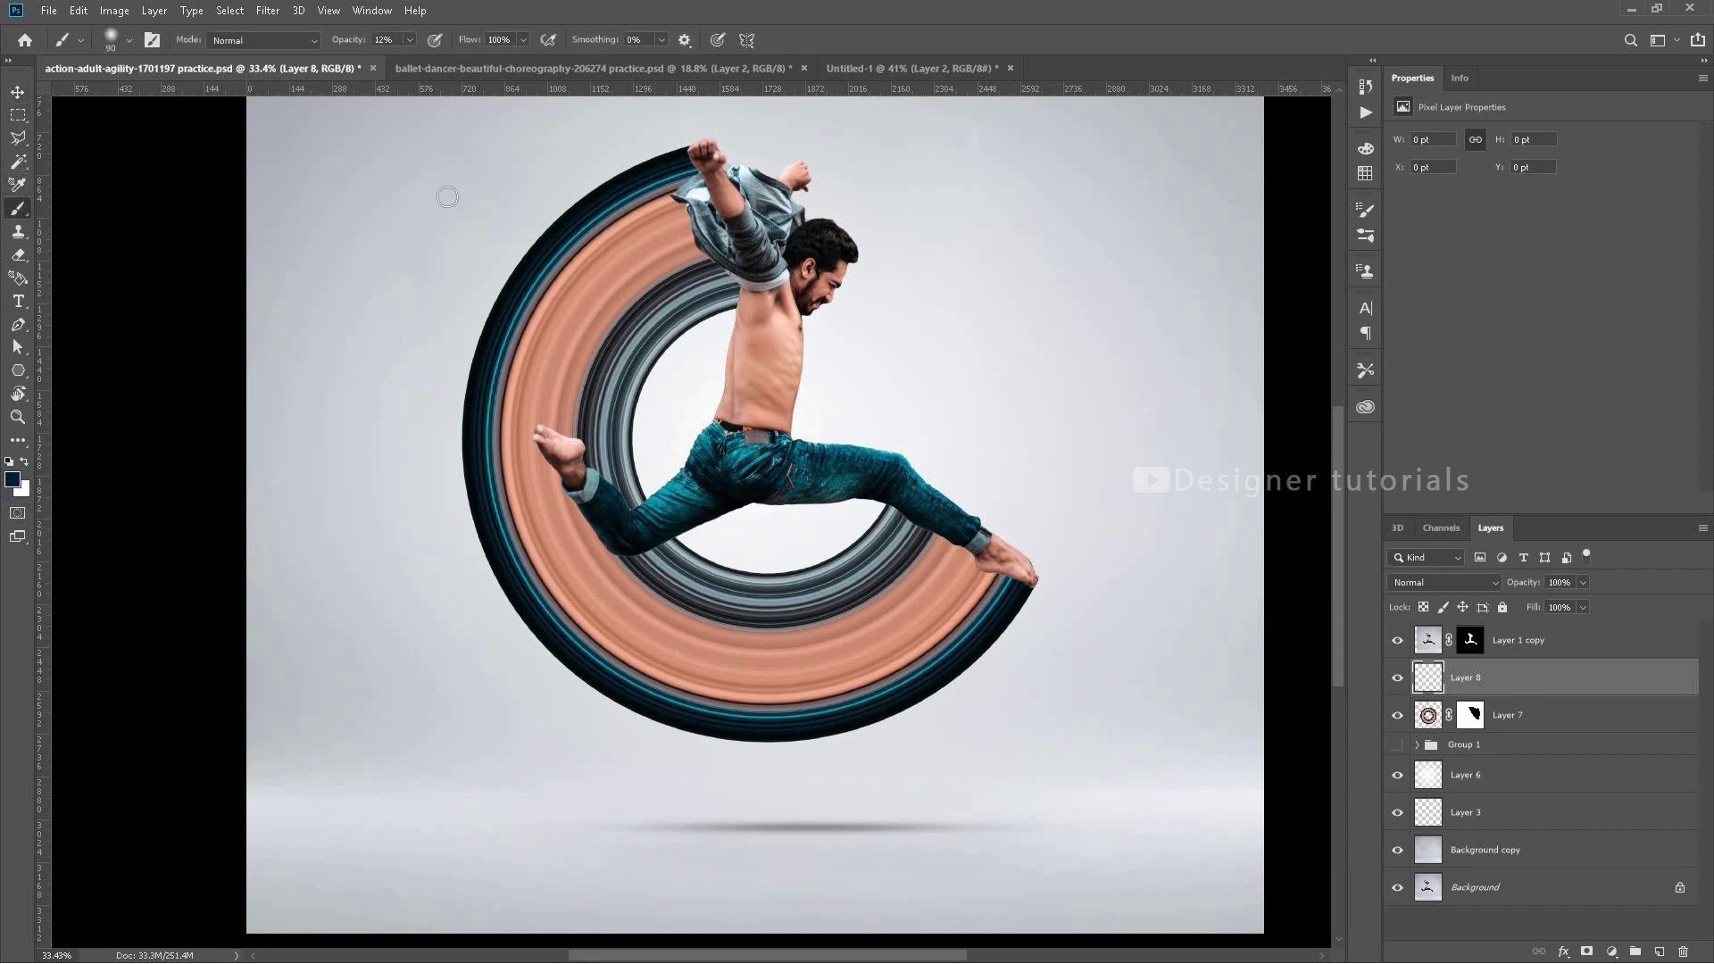
right_click(867, 234)
drag(1003, 314, 808, 318)
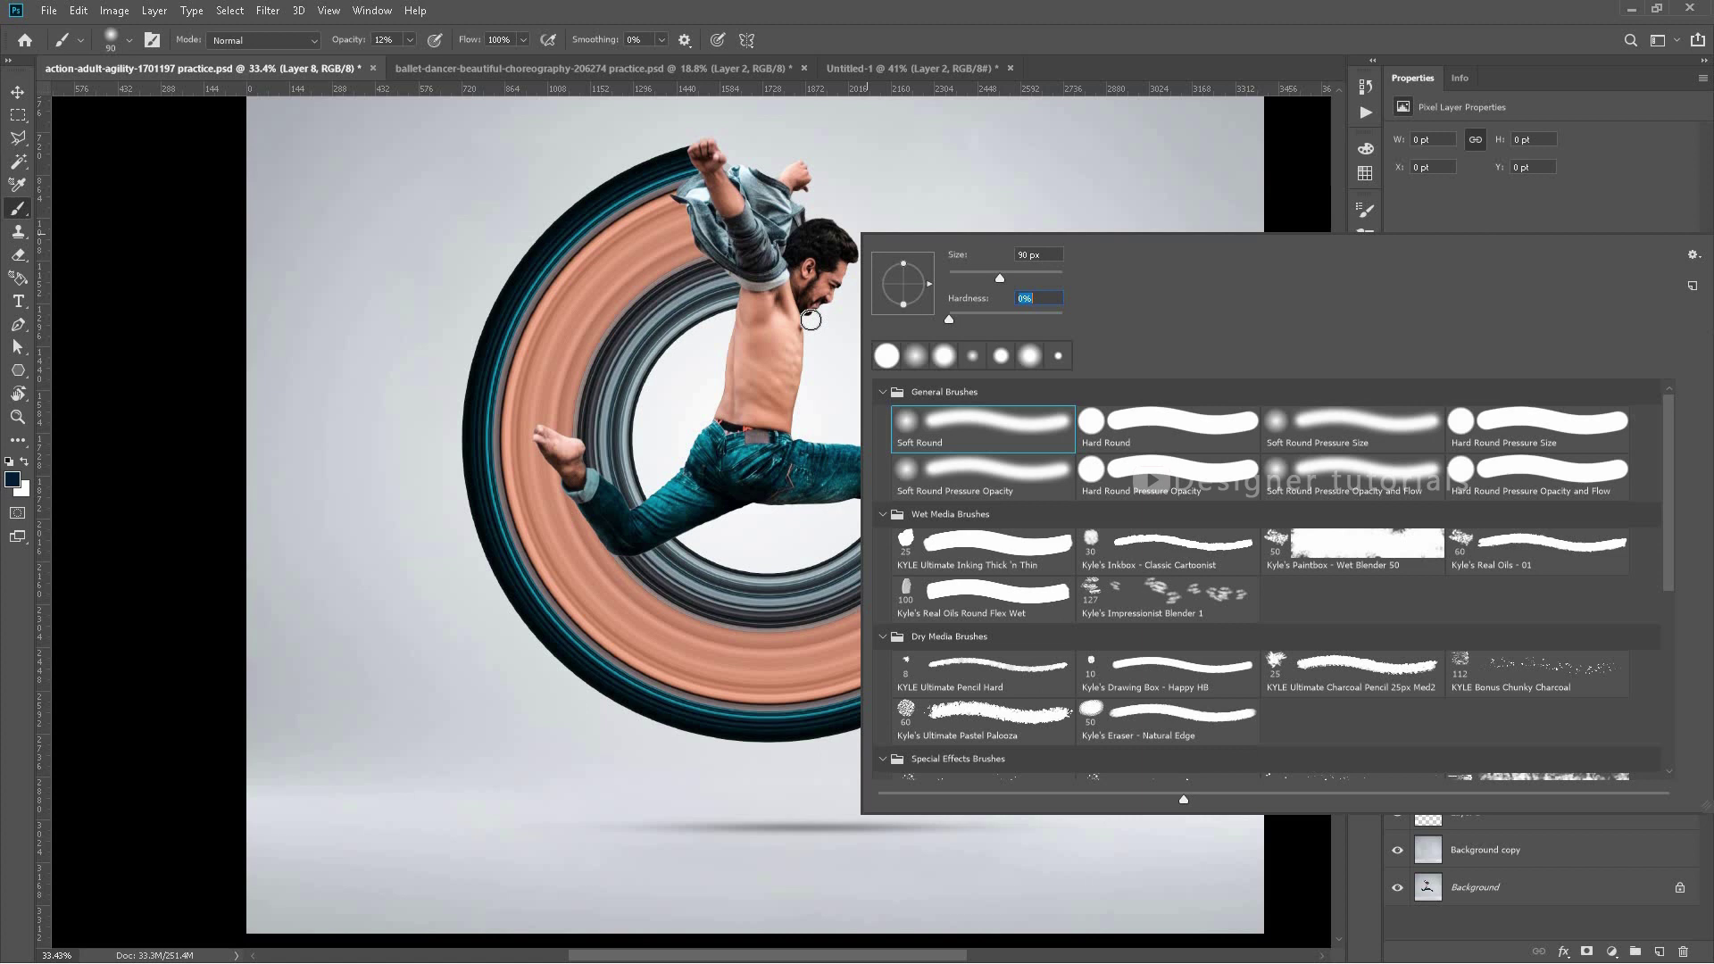
key(Return)
drag(359, 43, 355, 43)
key(])
key(])
key(])
key(])
key(])
key(])
key(])
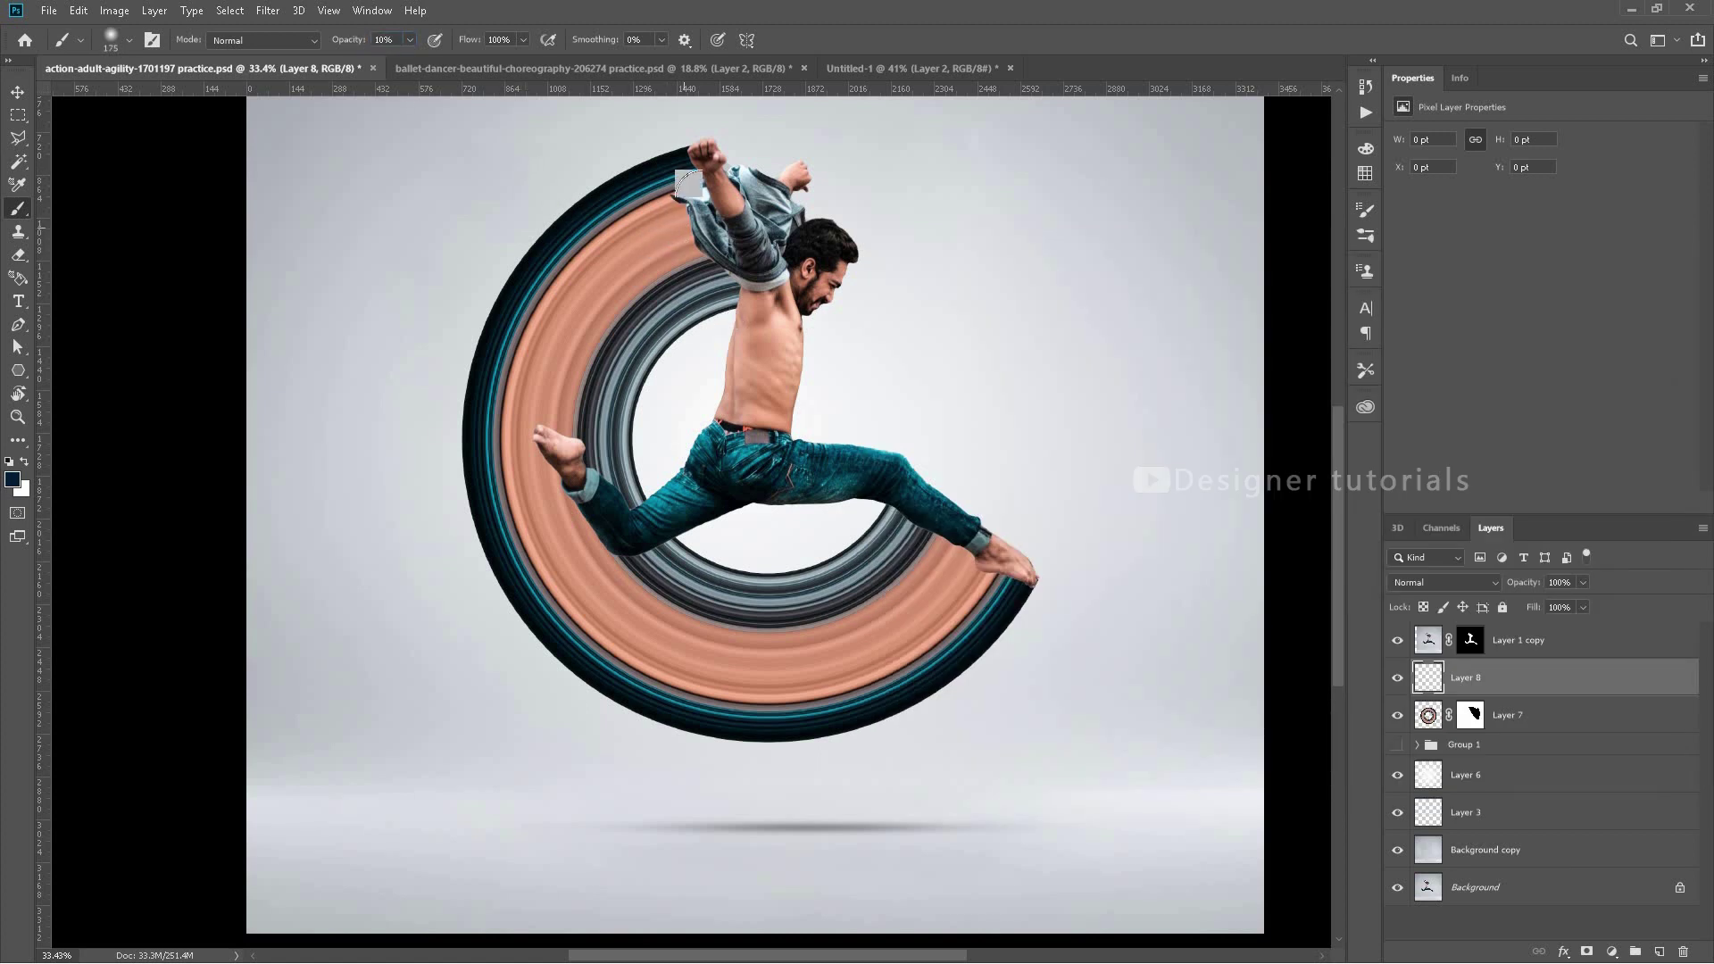
- Paint soft dark shadows on the ring behind the man's shirt and arm, and with a smaller brush behind his legs and feet
mouse_move(681, 172)
mouse_down()
mouse_move(729, 260)
mouse_move(771, 289)
mouse_up()
key([)
key([)
key([)
key([)
mouse_move(548, 439)
mouse_down()
mouse_move(587, 502)
mouse_move(530, 440)
mouse_move(600, 539)
mouse_move(655, 529)
mouse_move(585, 492)
mouse_move(825, 542)
mouse_move(893, 507)
mouse_move(1014, 565)
mouse_move(990, 582)
mouse_move(913, 508)
mouse_up()
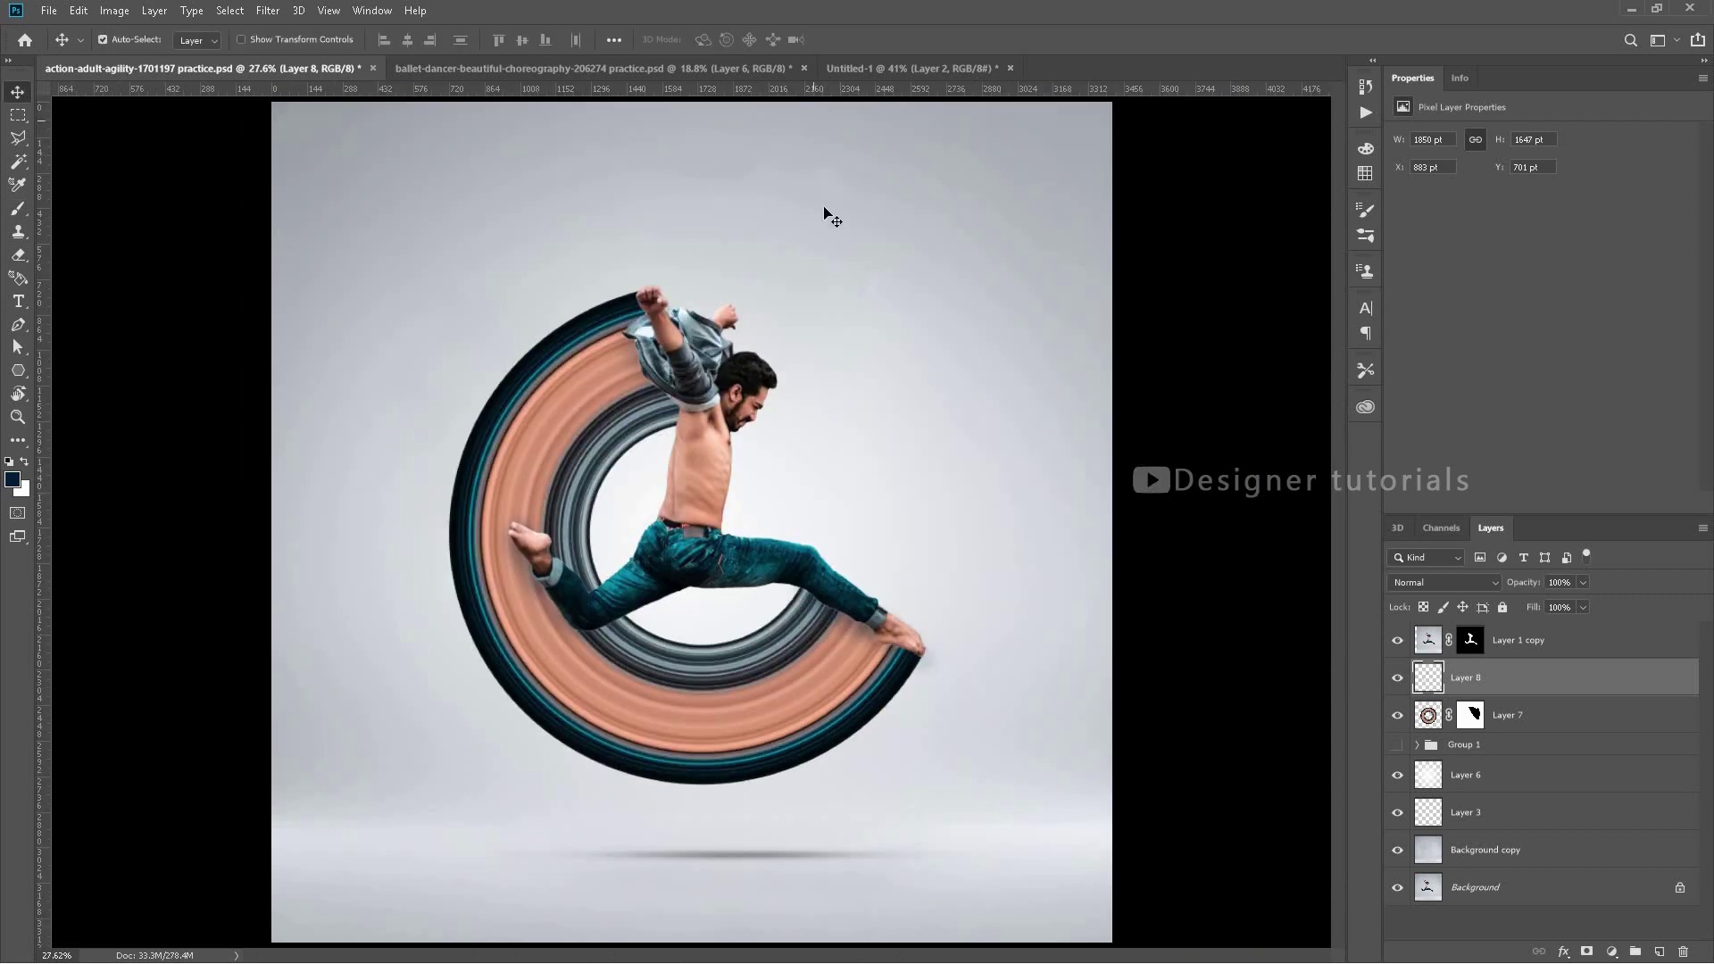
- Switch to the Untitled-1 document containing the striped hat photo
click(913, 64)
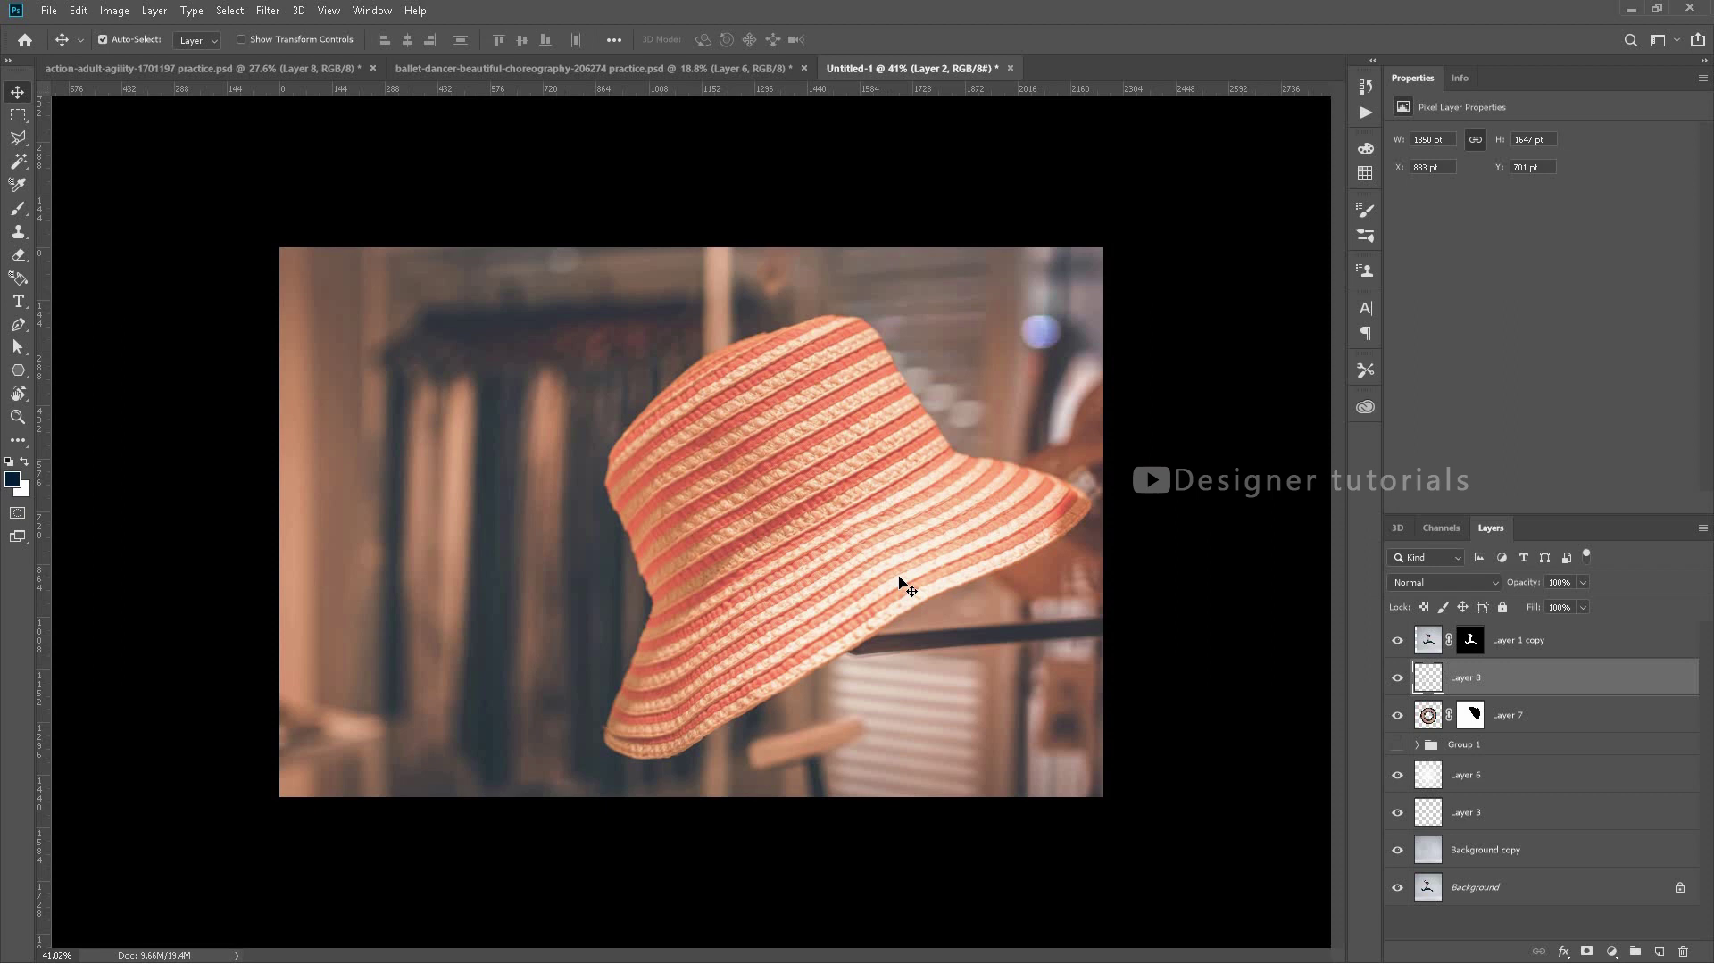